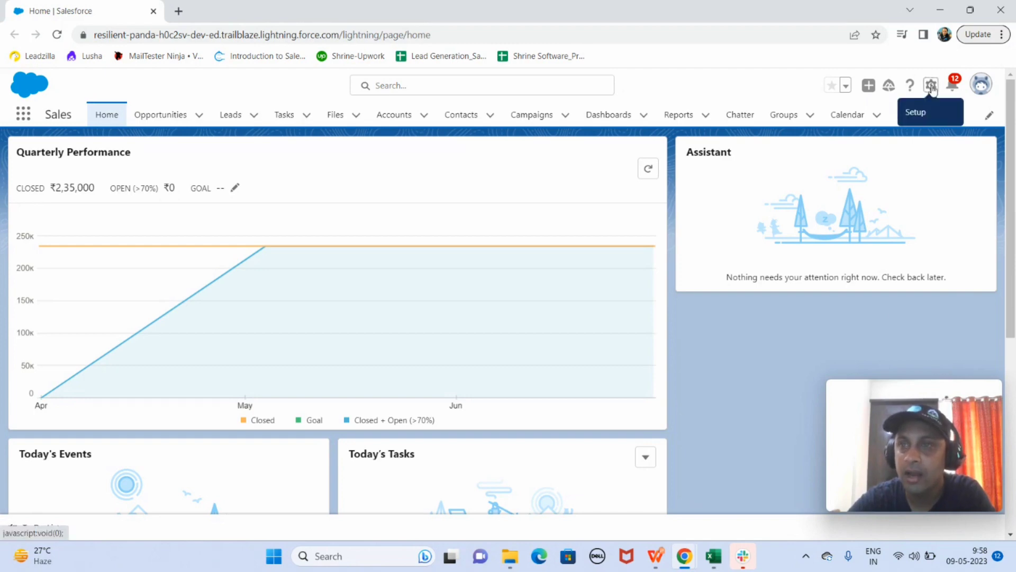
Open Setup and find the Users page by searching for "Users".
left_click(931, 87)
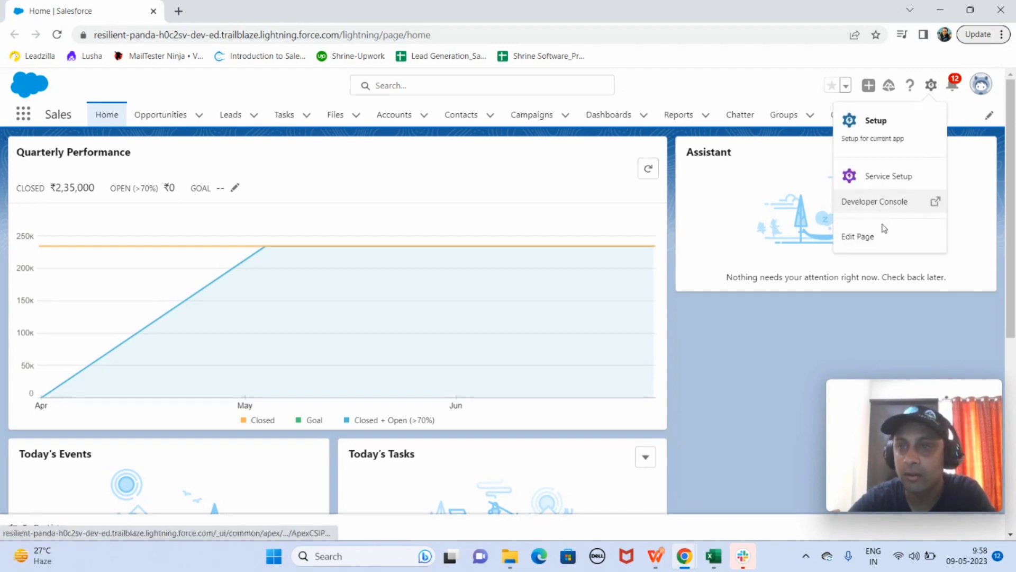
left_click(878, 130)
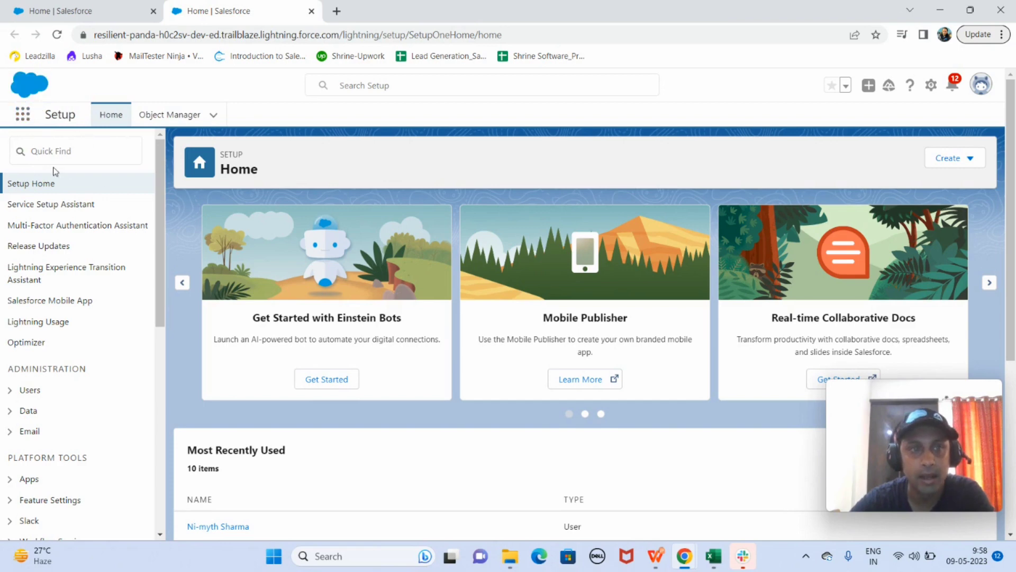
left_click(82, 150)
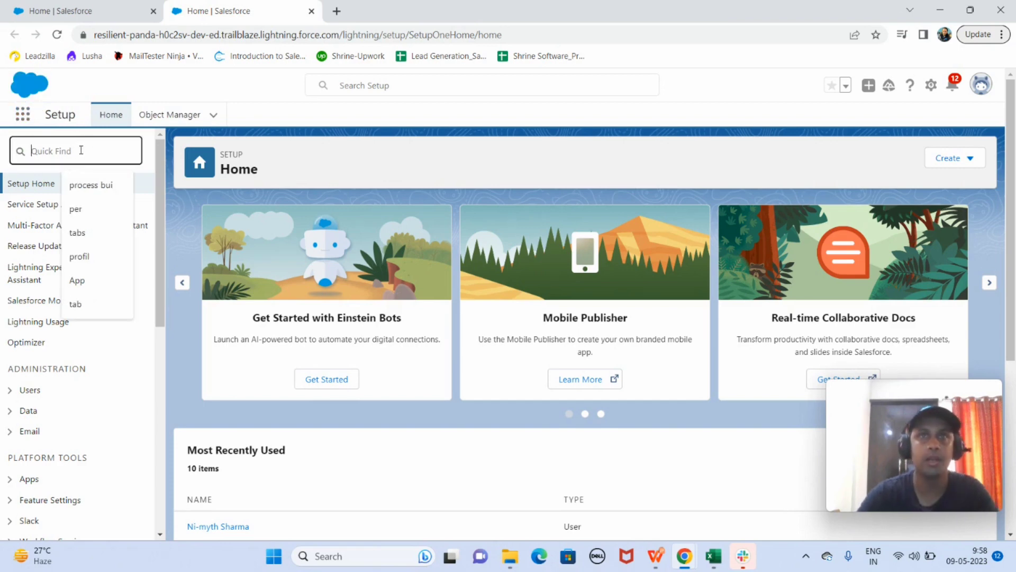
type("Us")
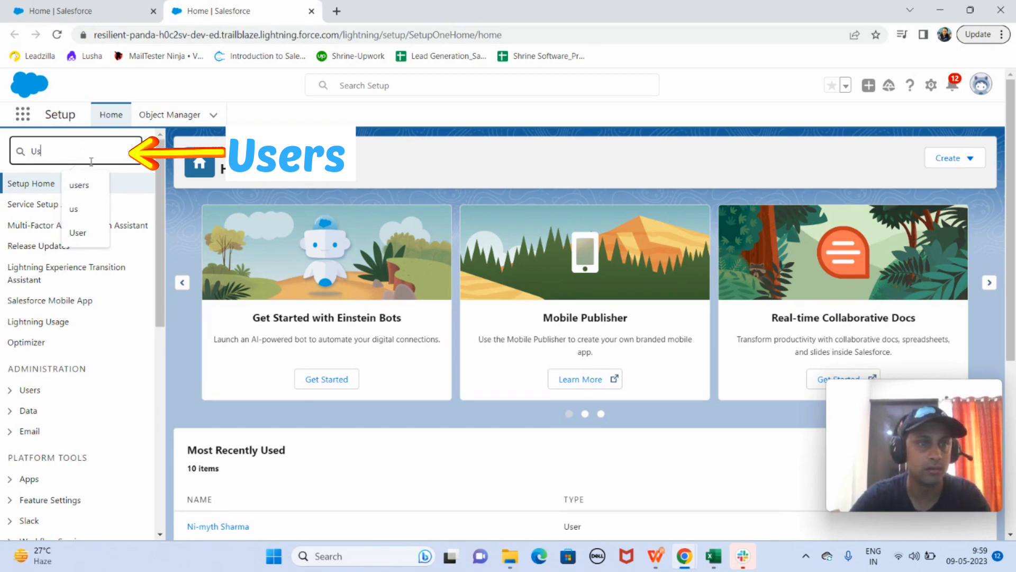
type("ers")
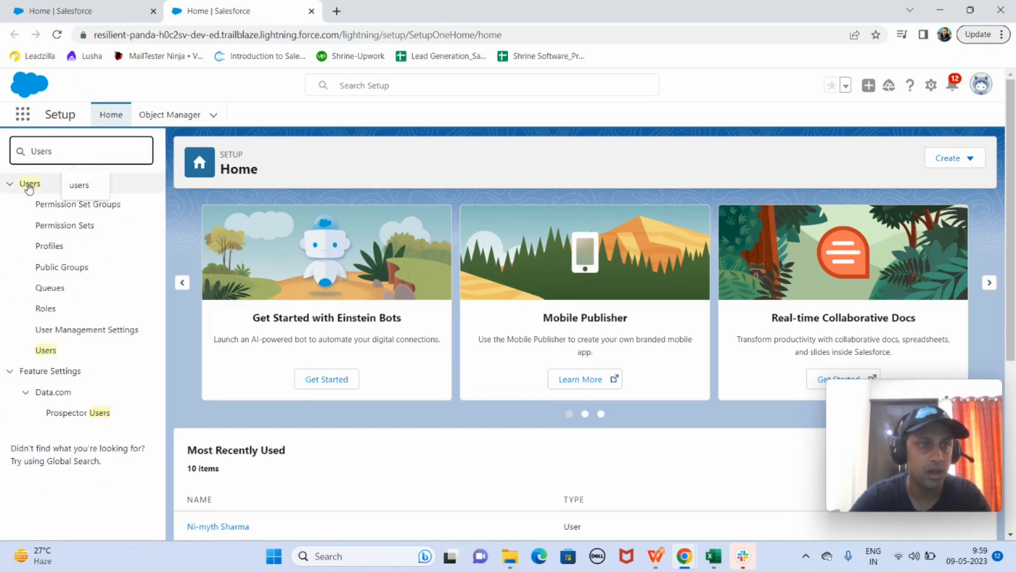
left_click(49, 352)
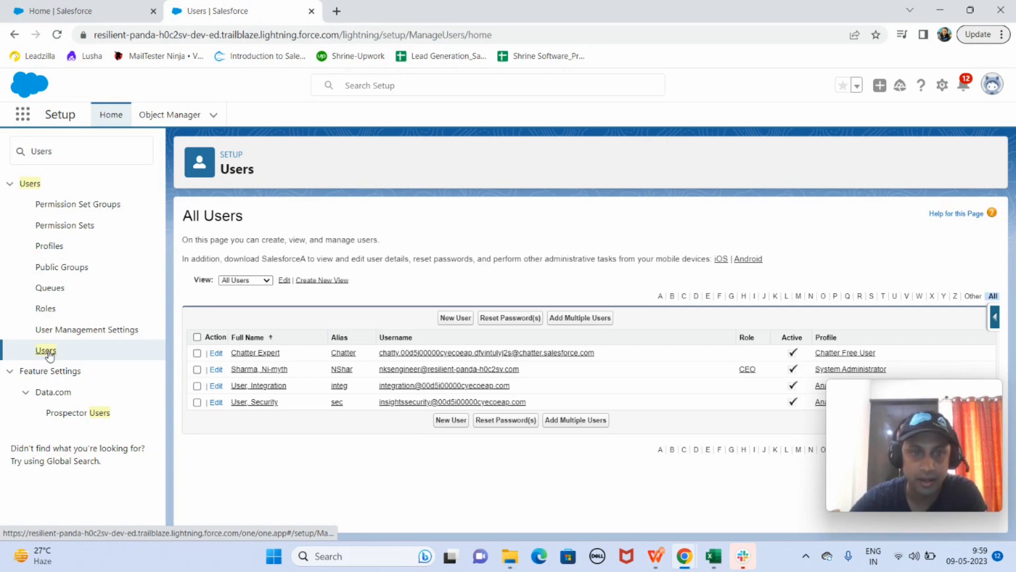
Edit the System Administrator user's record, set the role to CEO and save it.
left_click(216, 370)
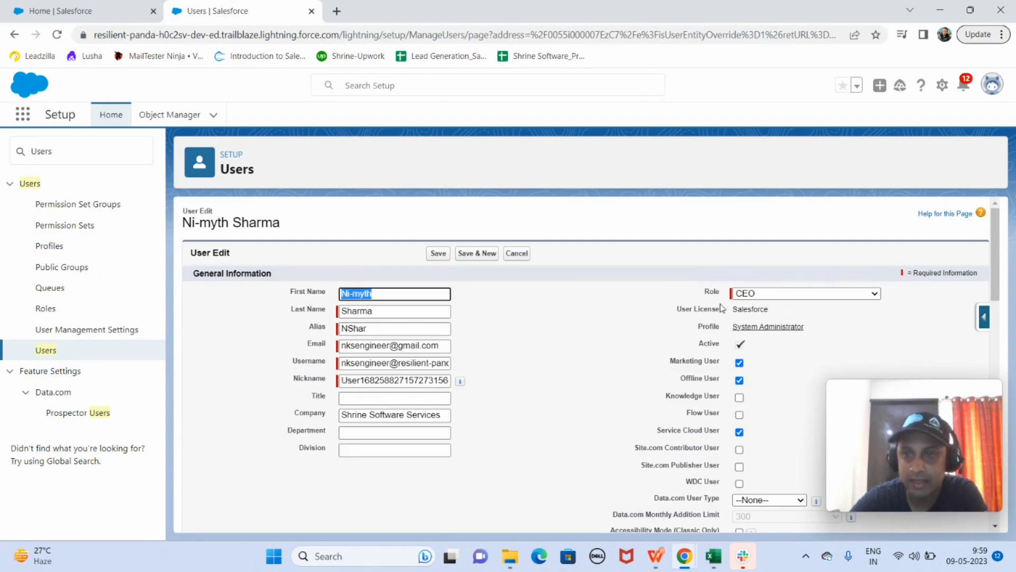
left_click(874, 294)
left_click_drag(881, 343, 879, 318)
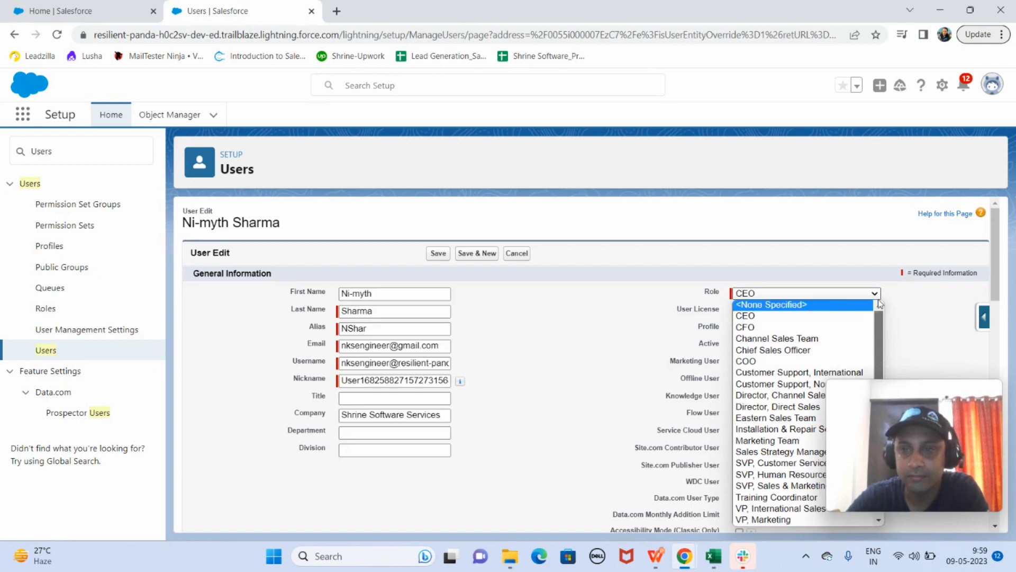
left_click(760, 316)
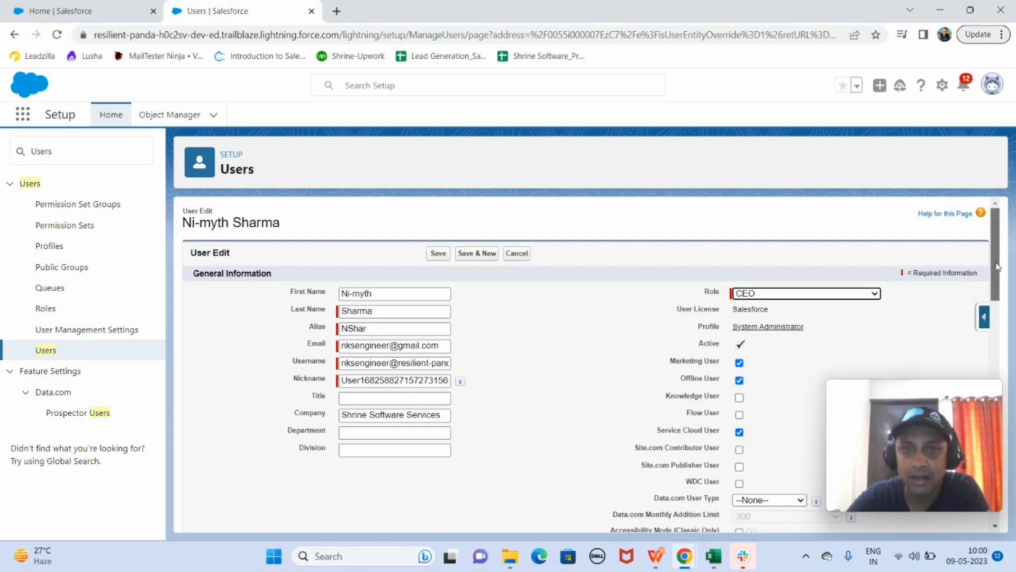
left_click_drag(997, 266, 994, 227)
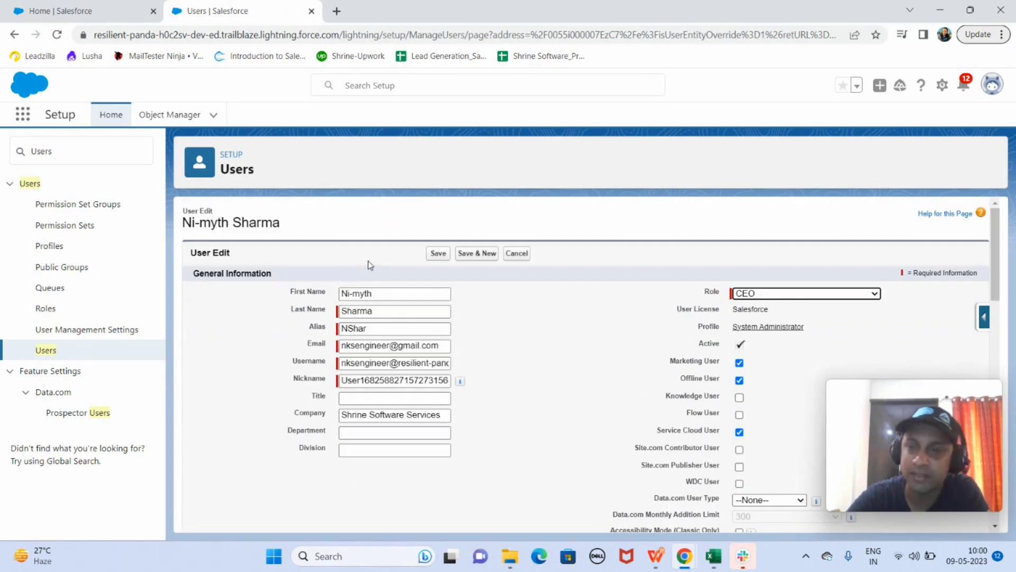
left_click(432, 255)
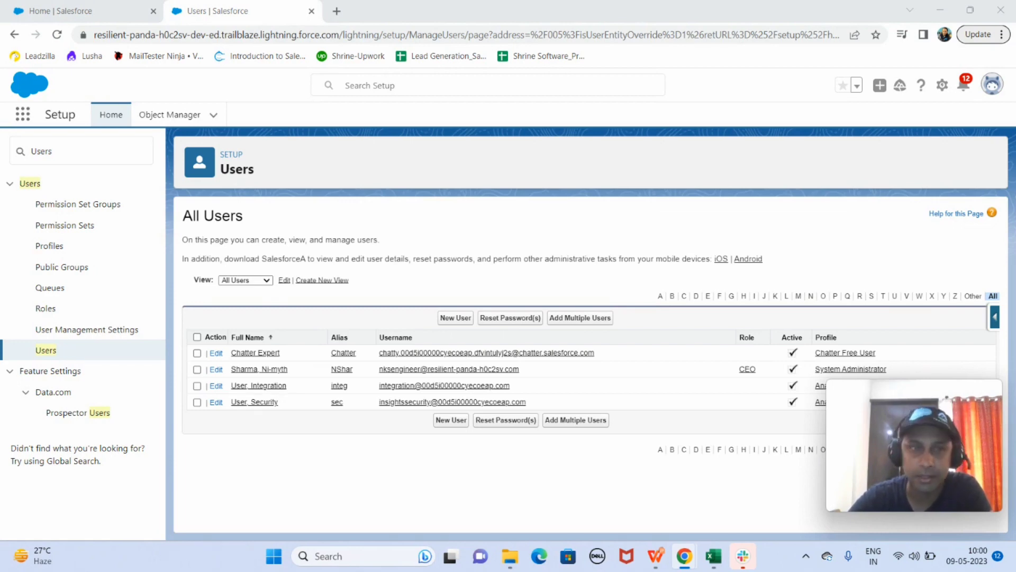
Switch from Setup to the Sales app by searching the available apps for "Sales".
left_click(23, 115)
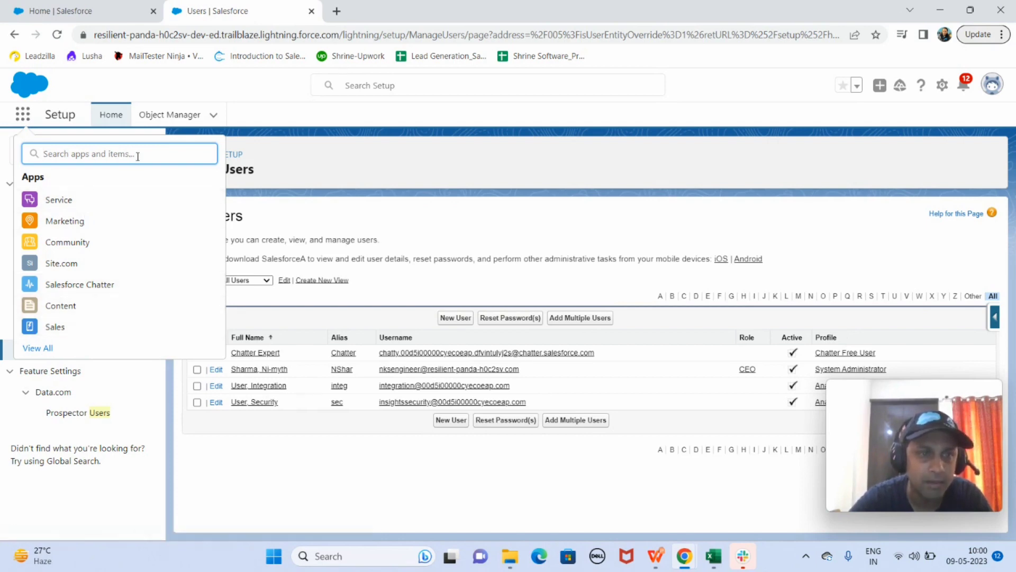
type("Sales")
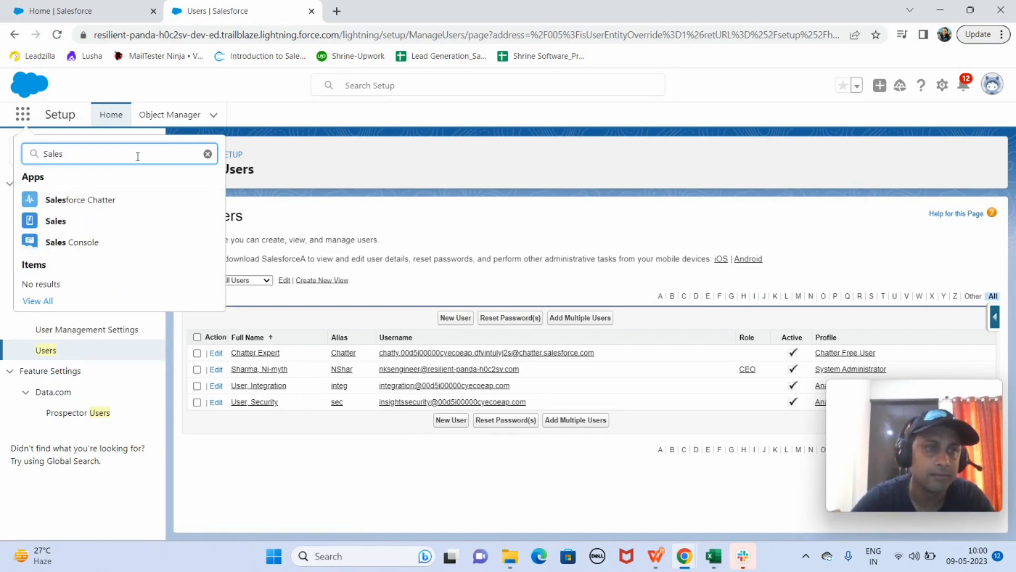
left_click(63, 223)
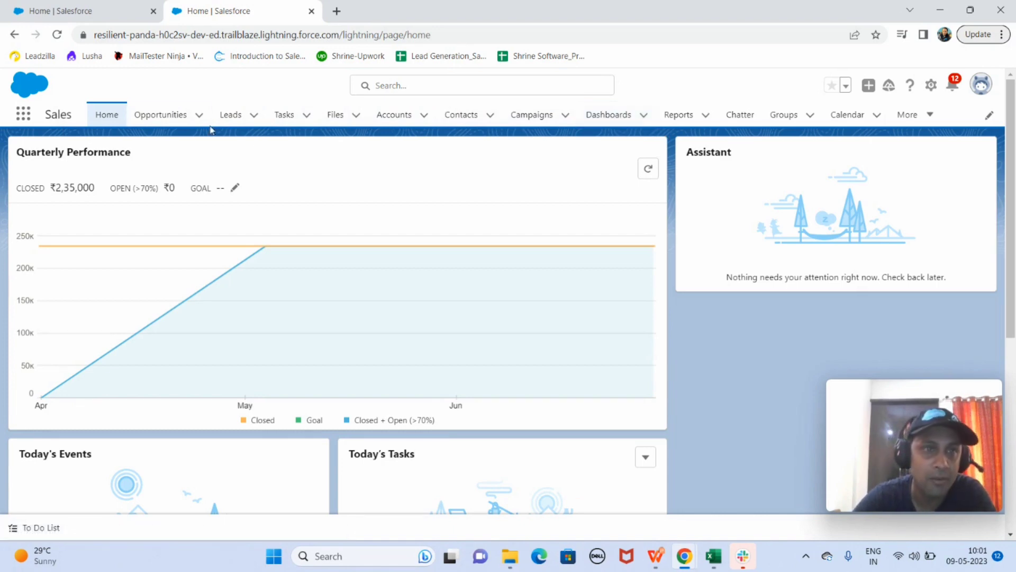
Show the opportunities in the All Opportunities list view and look through the whole list.
left_click(159, 118)
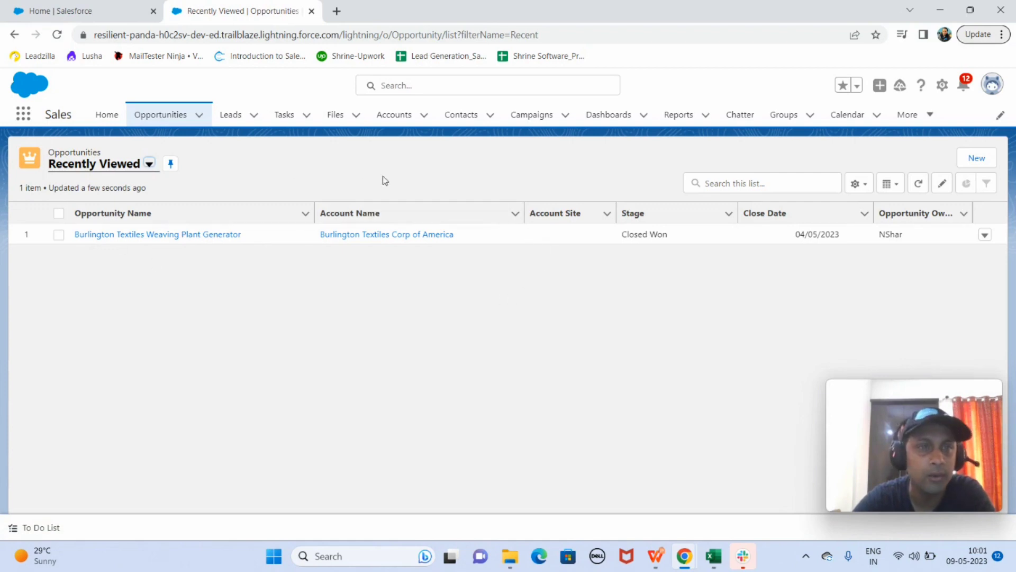
left_click(150, 164)
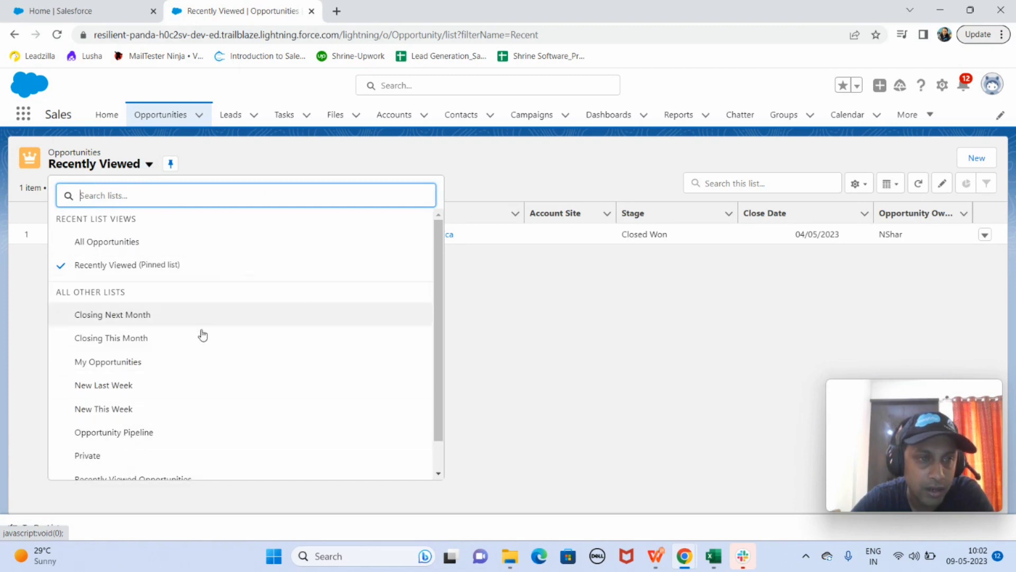
left_click(122, 243)
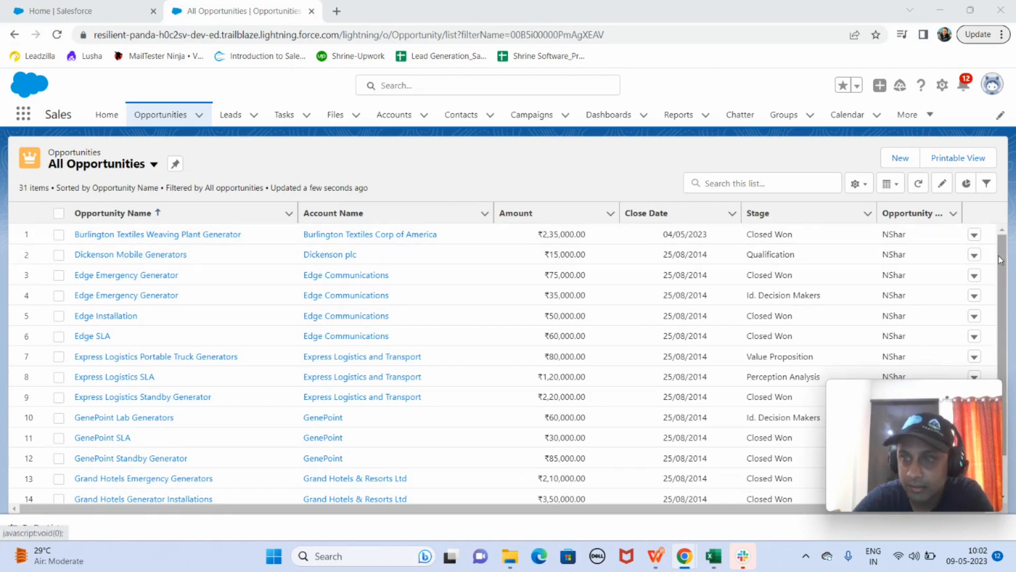
left_click_drag(1001, 257, 1001, 456)
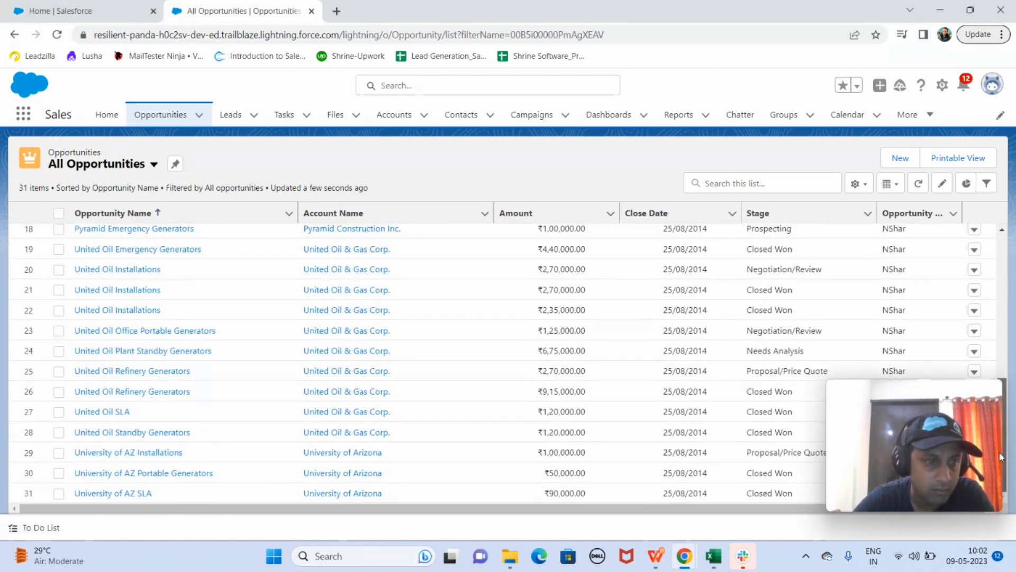
left_click_drag(994, 379, 1001, 232)
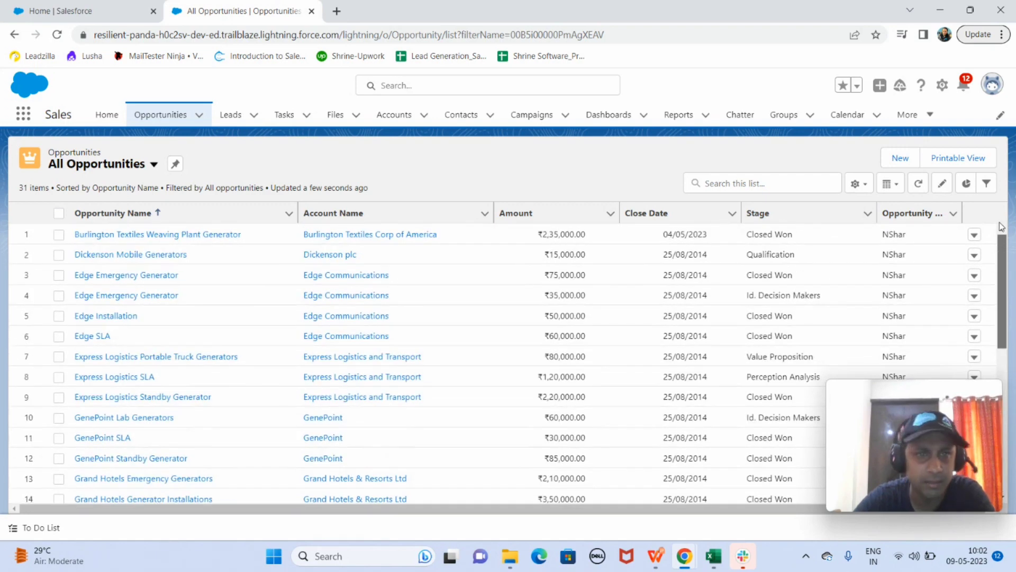
Select all opportunities in the list, set the close date of every selected item to 09/05/2023 and save the changes.
left_click(59, 214)
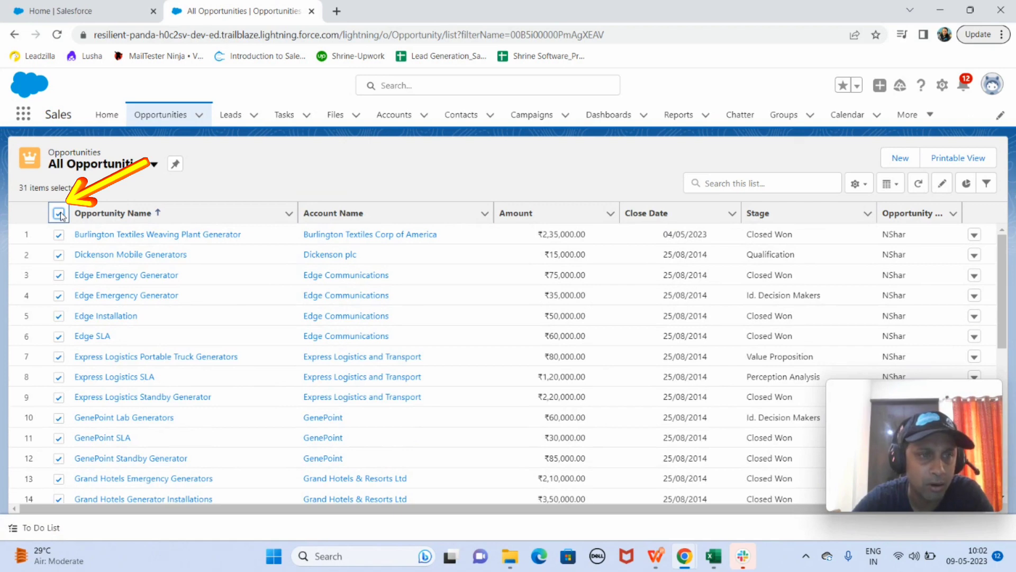
left_click(59, 214)
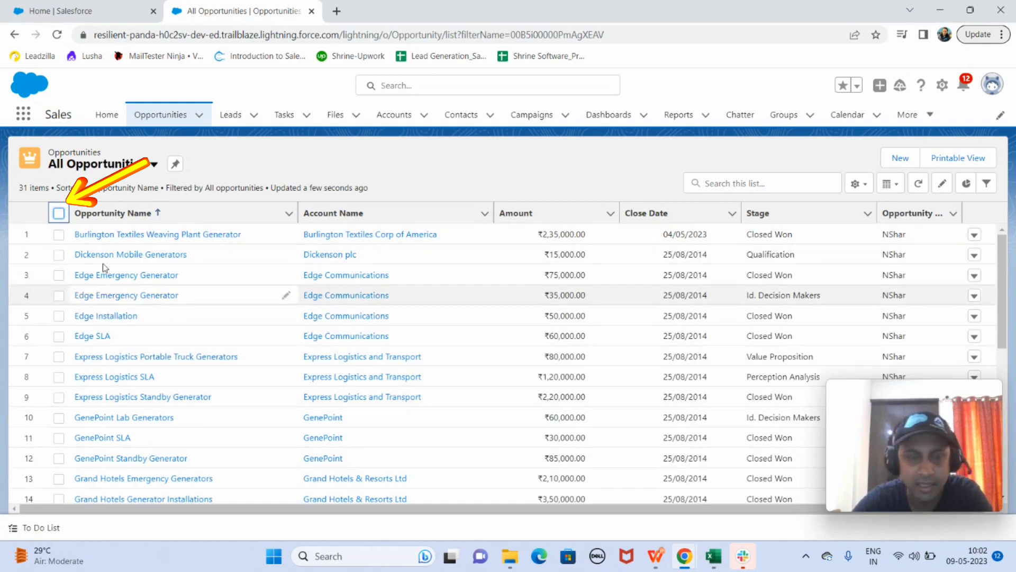
left_click(59, 213)
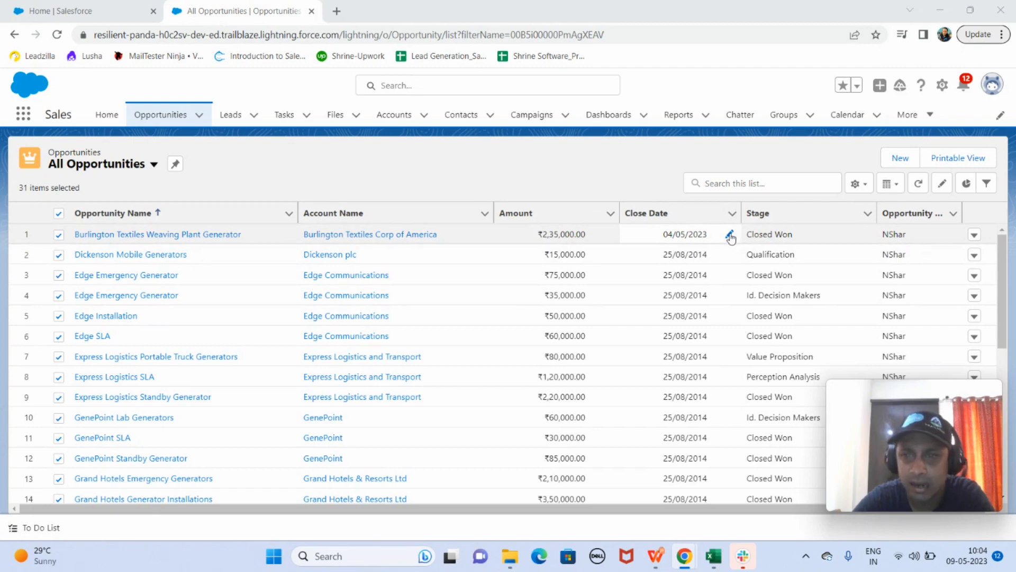
left_click(730, 235)
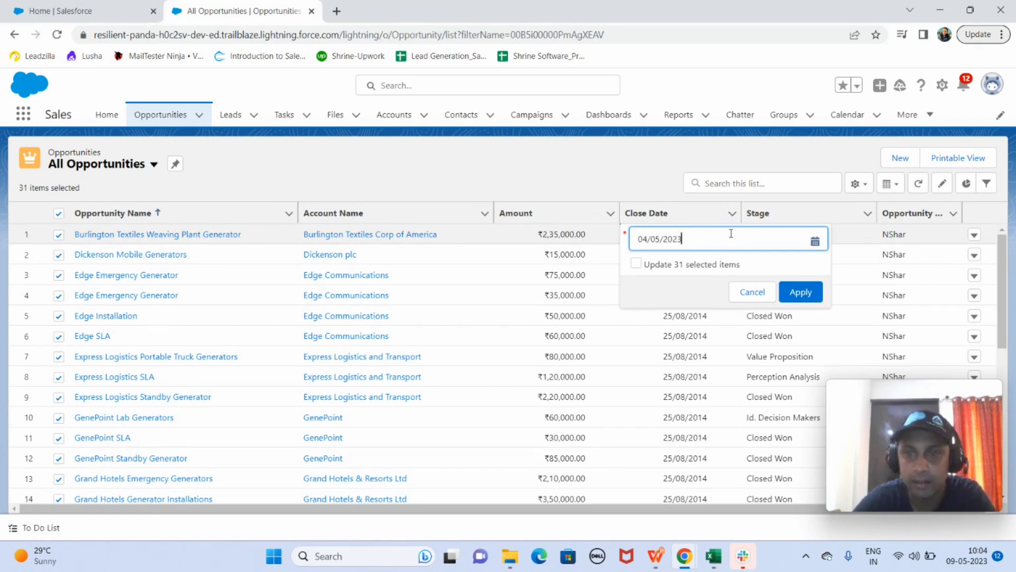
left_click(815, 243)
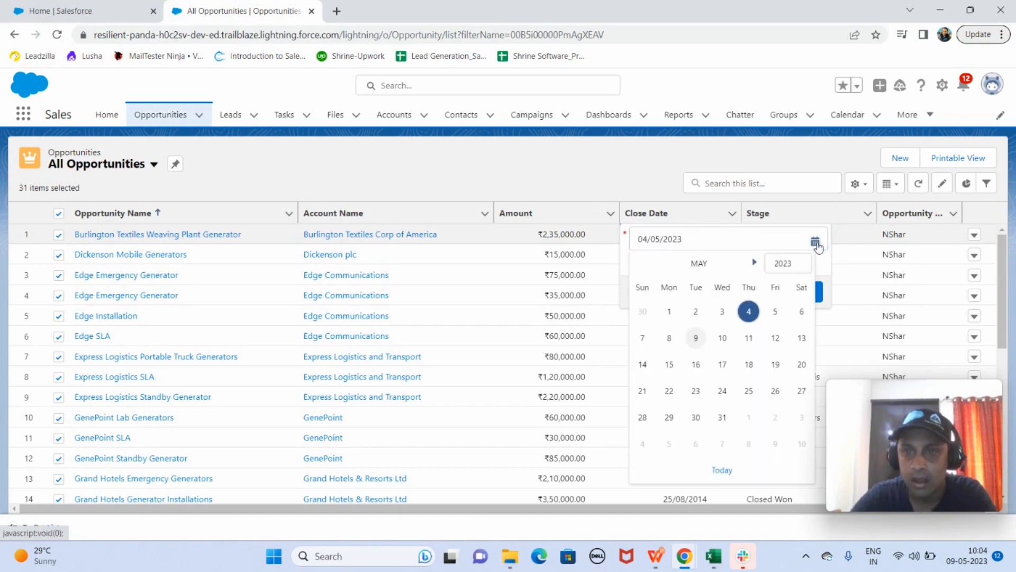
left_click(697, 338)
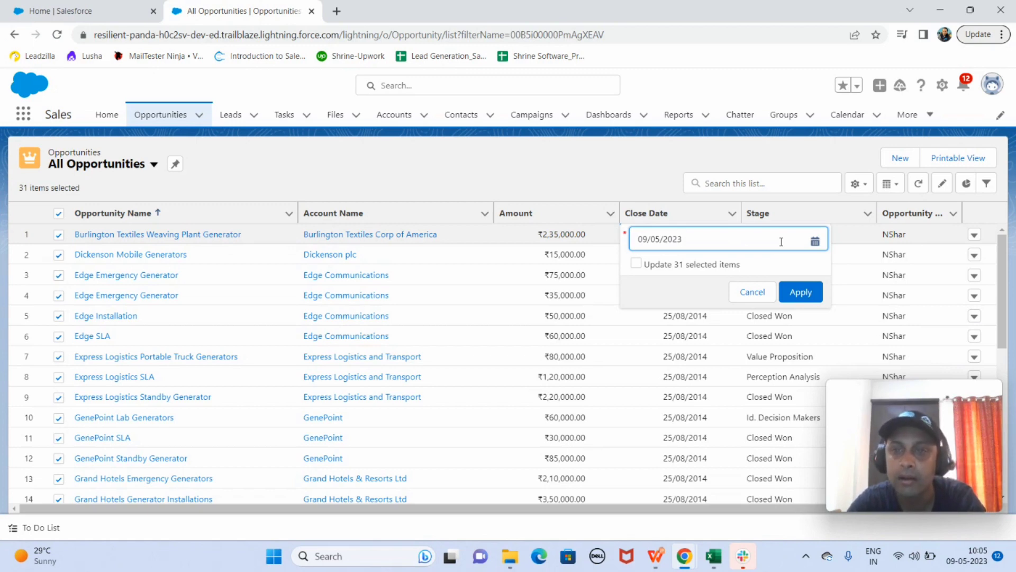
left_click(640, 263)
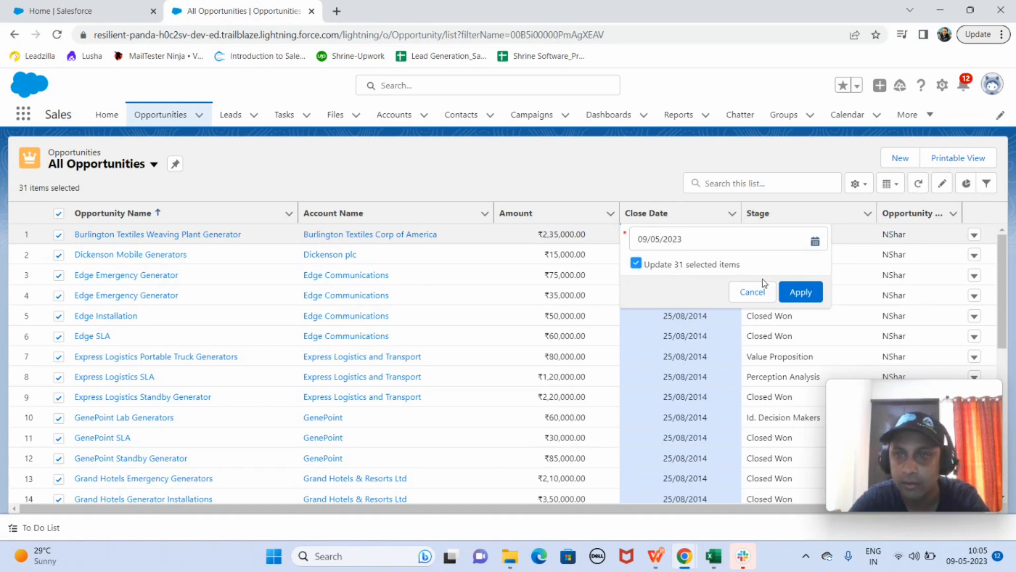
left_click(802, 294)
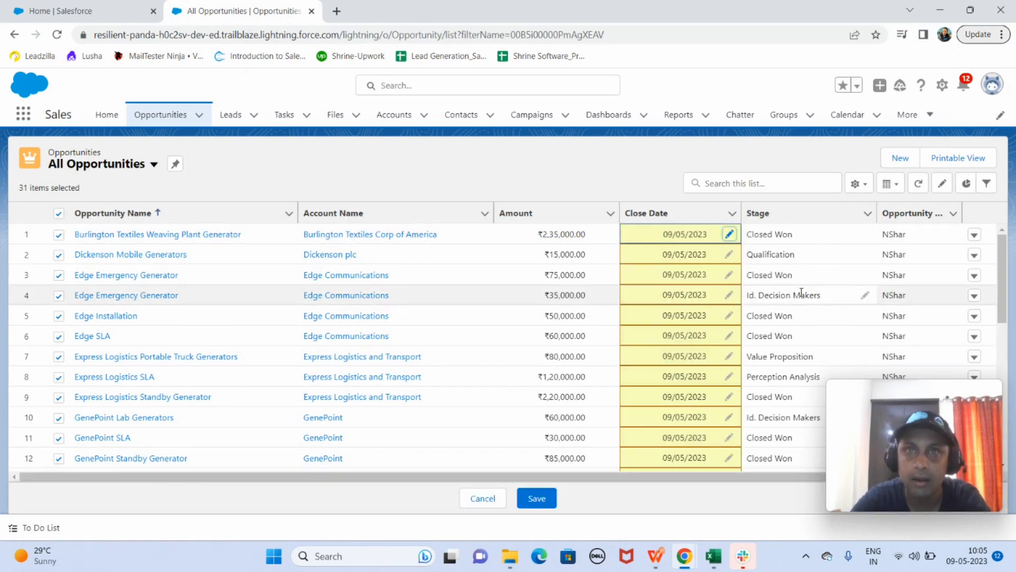
left_click(538, 499)
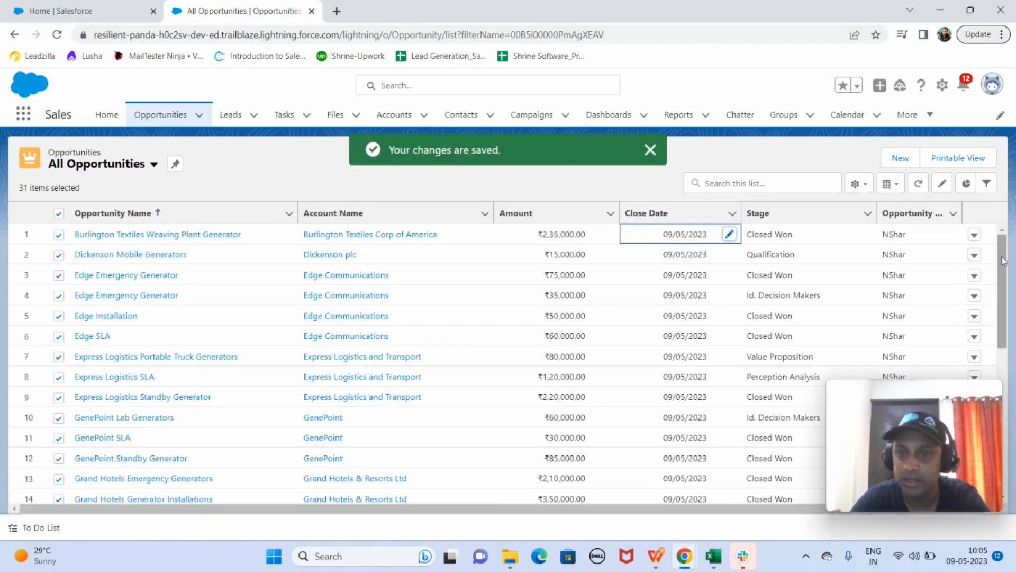
left_click_drag(1004, 260, 1005, 233)
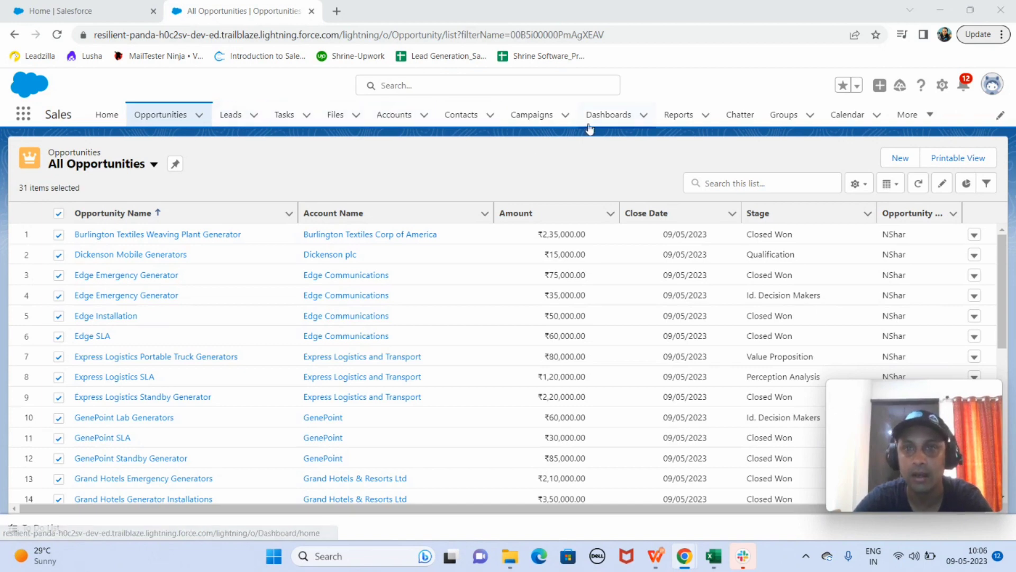
Start a new report using the standard Opportunities report type, found by searching all report types for "Oppo".
left_click(677, 116)
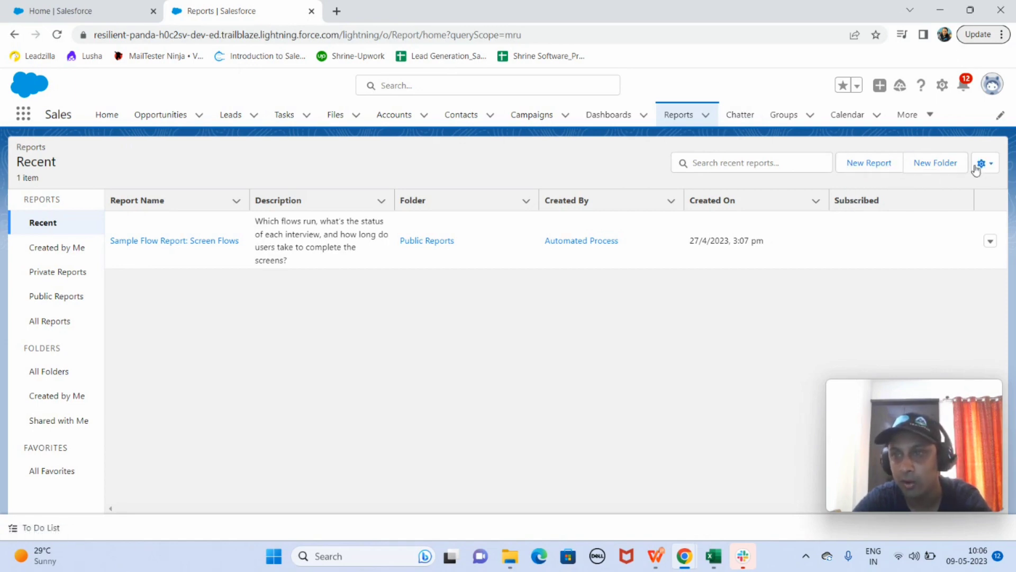
left_click(868, 163)
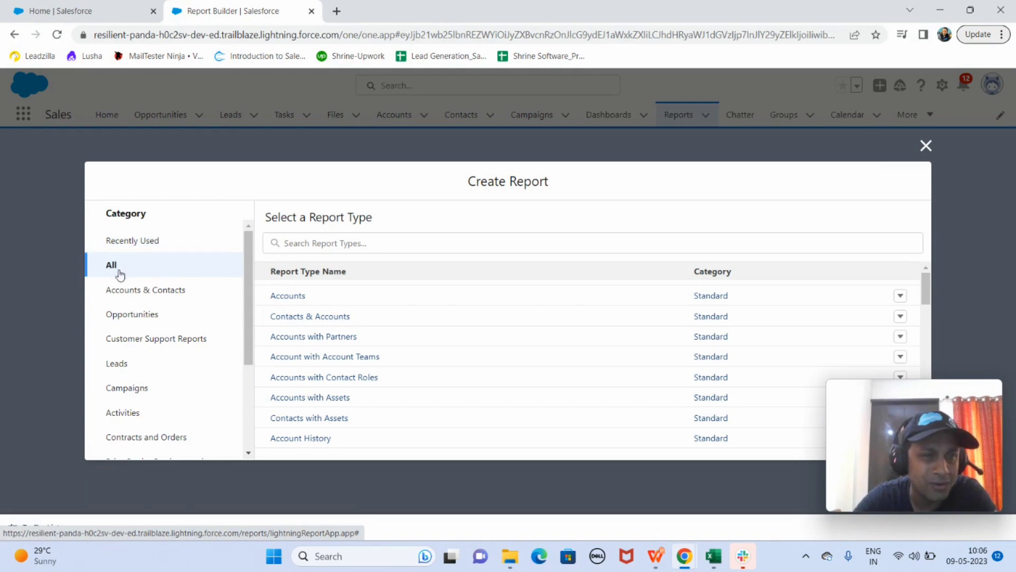
left_click(138, 318)
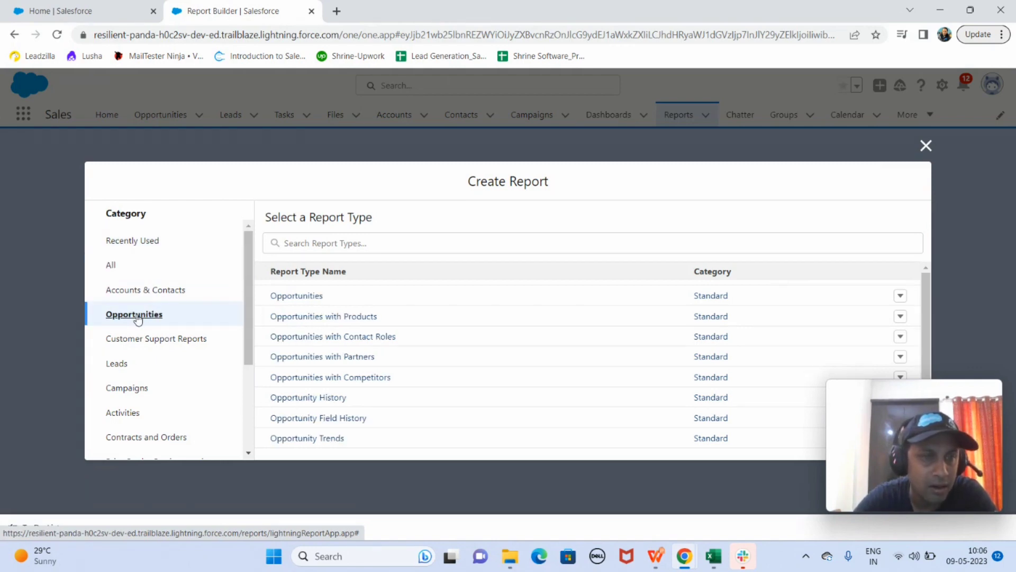
left_click(112, 267)
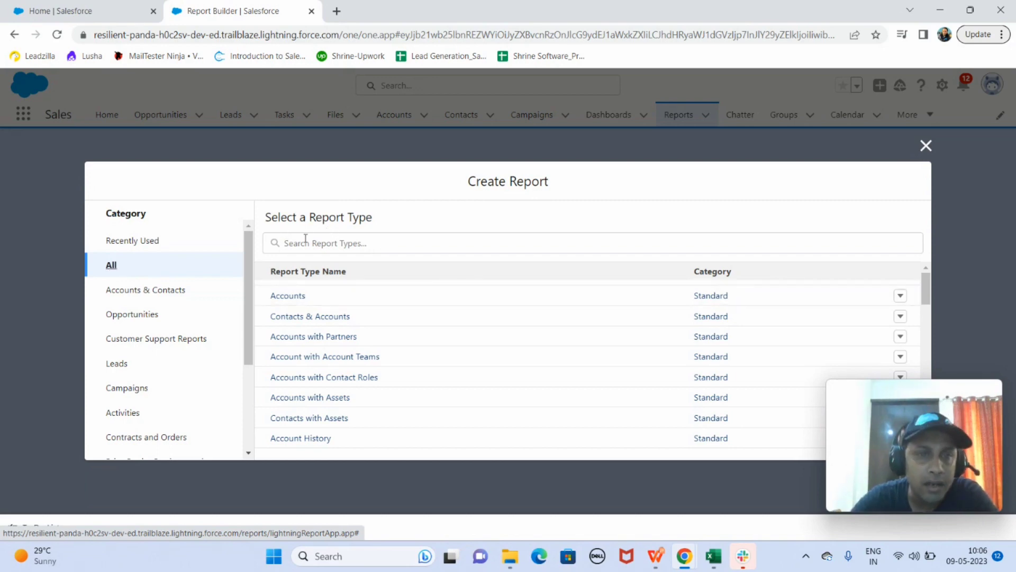
left_click(330, 243)
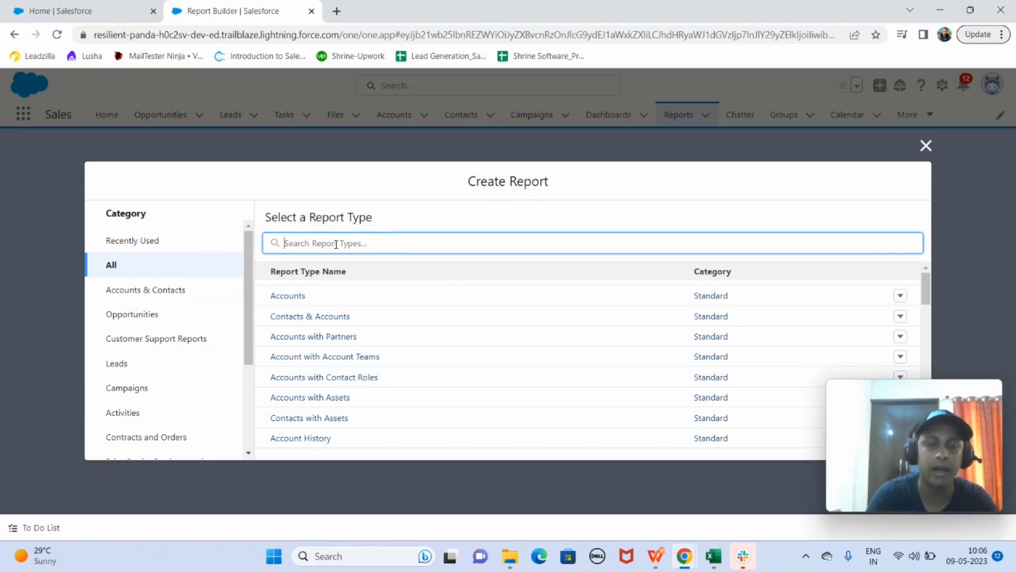
type("Oppo")
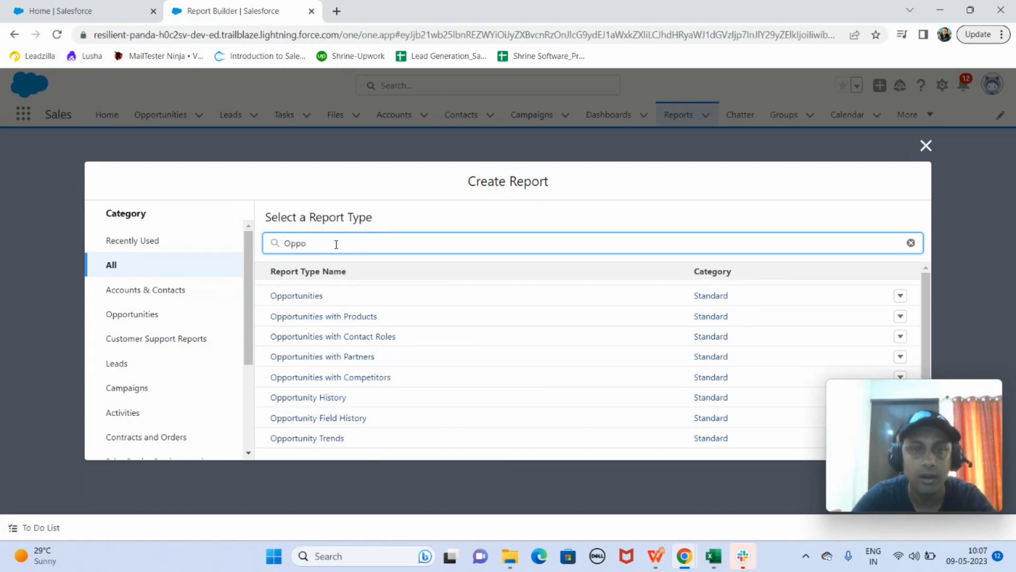
left_click(290, 300)
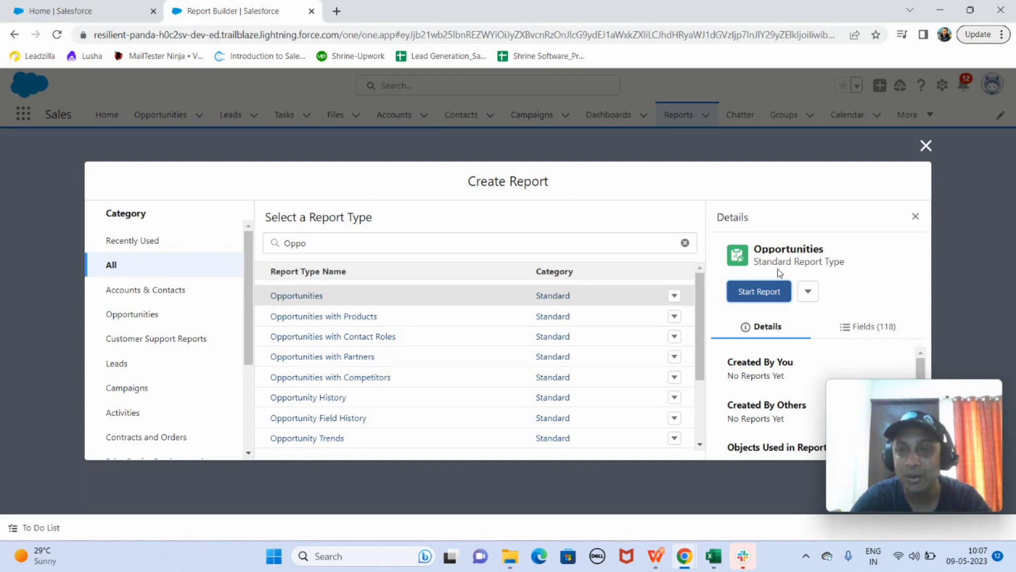
left_click(753, 296)
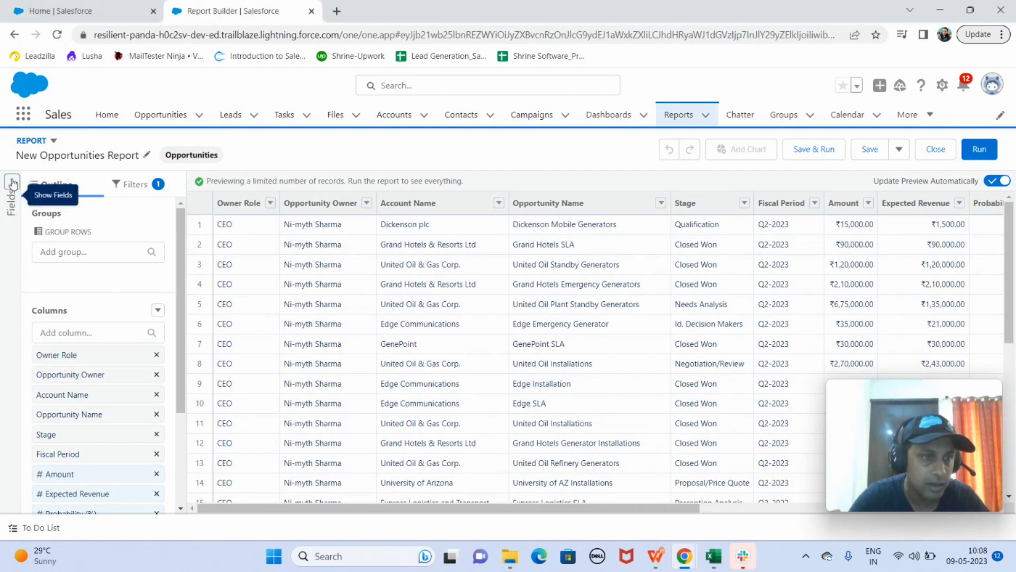
Examine the available fields, the report's filters and the Opportunity Name column's options, and return to the report outline with the fields hidden.
left_click(12, 181)
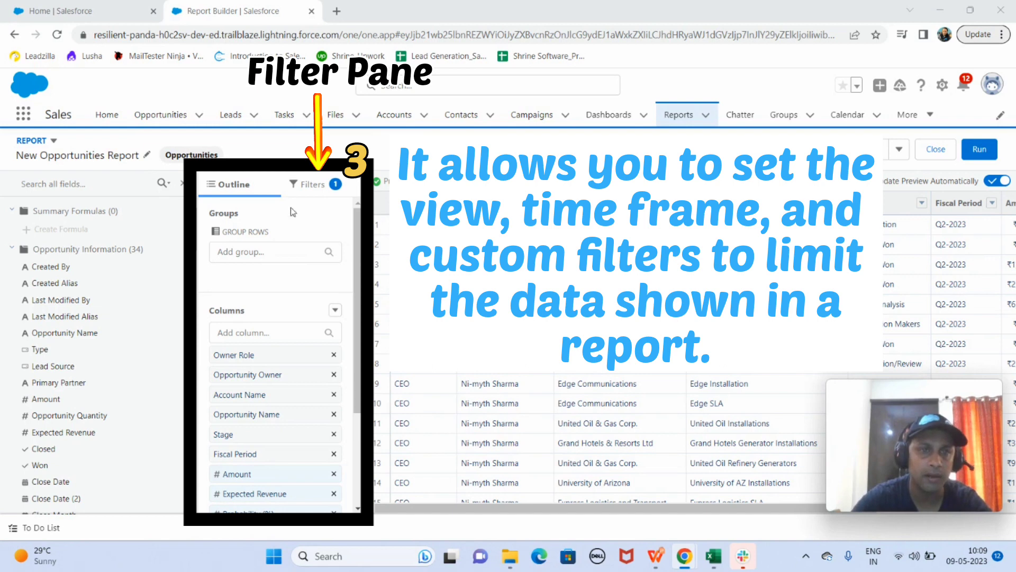
left_click(310, 195)
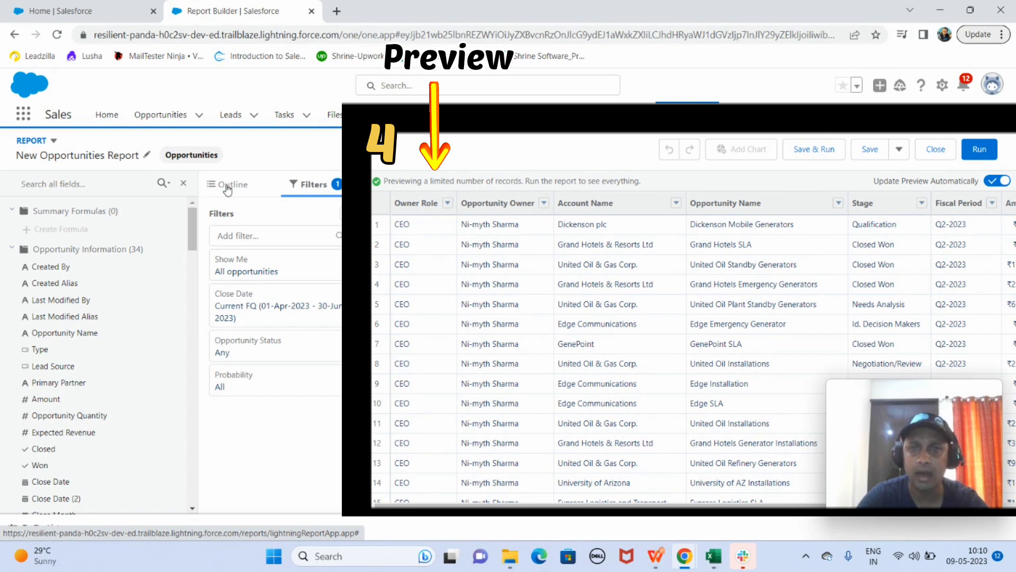
left_click(942, 224)
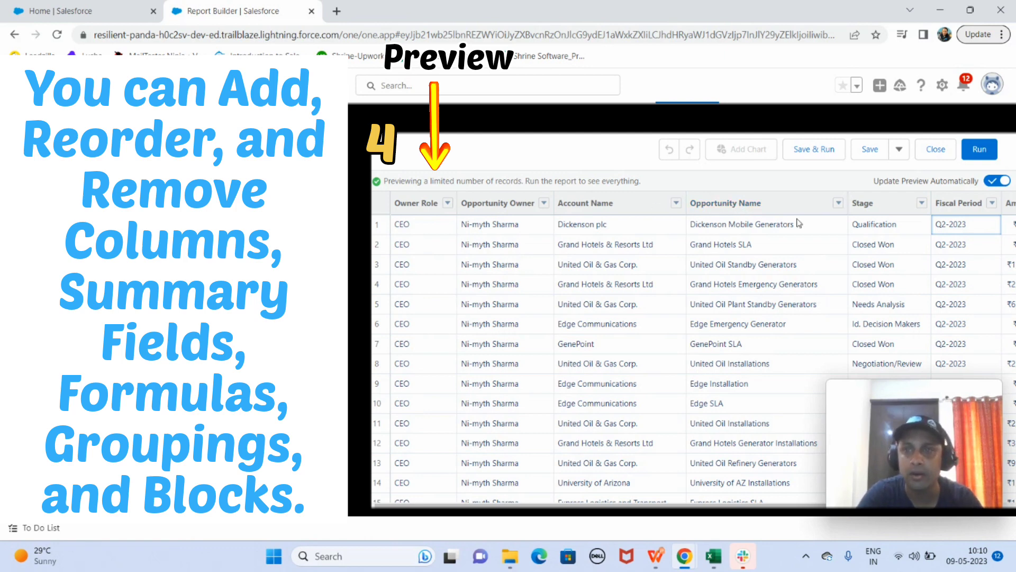
left_click(838, 204)
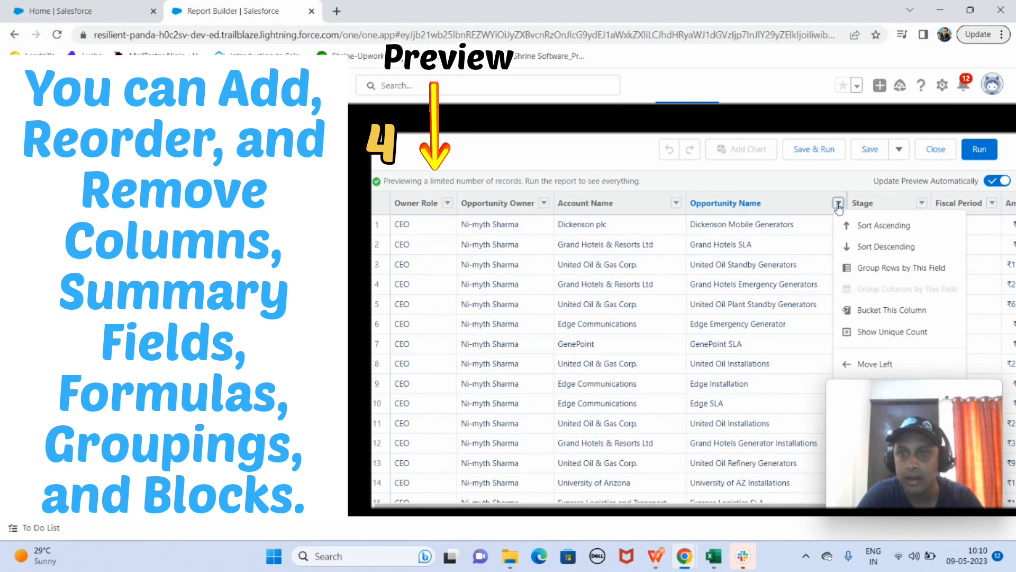
left_click(839, 204)
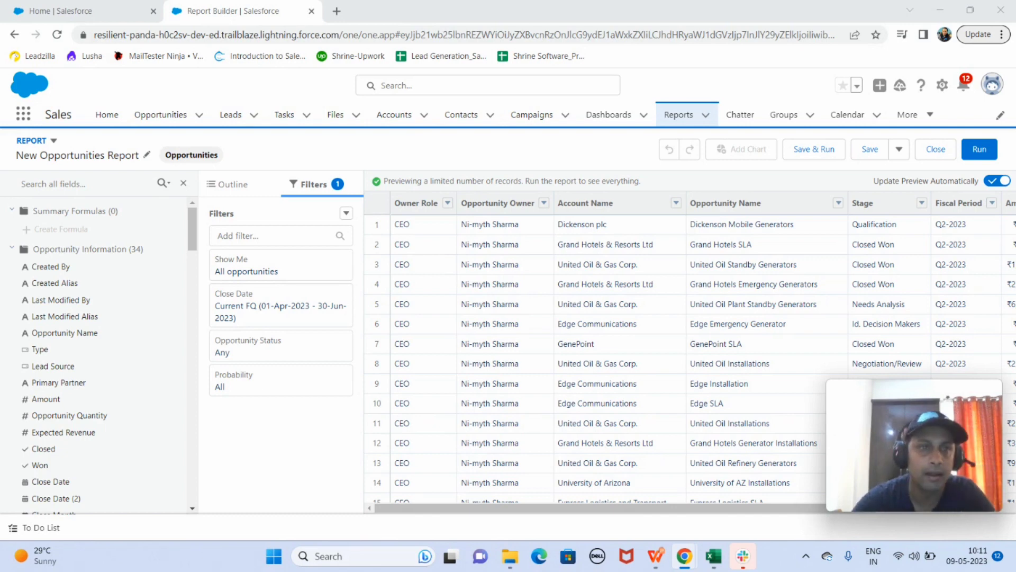
left_click(185, 186)
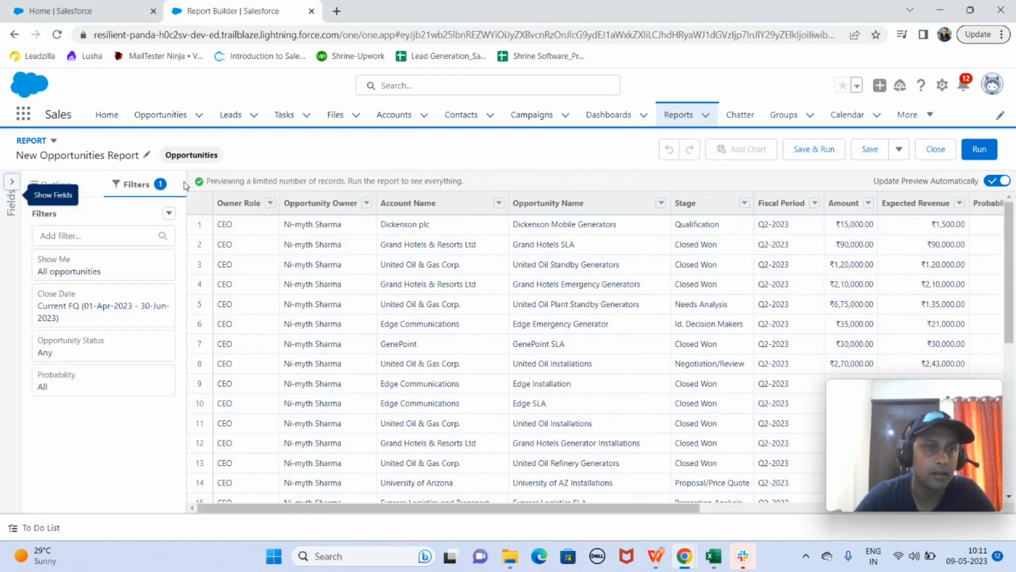
left_click(62, 184)
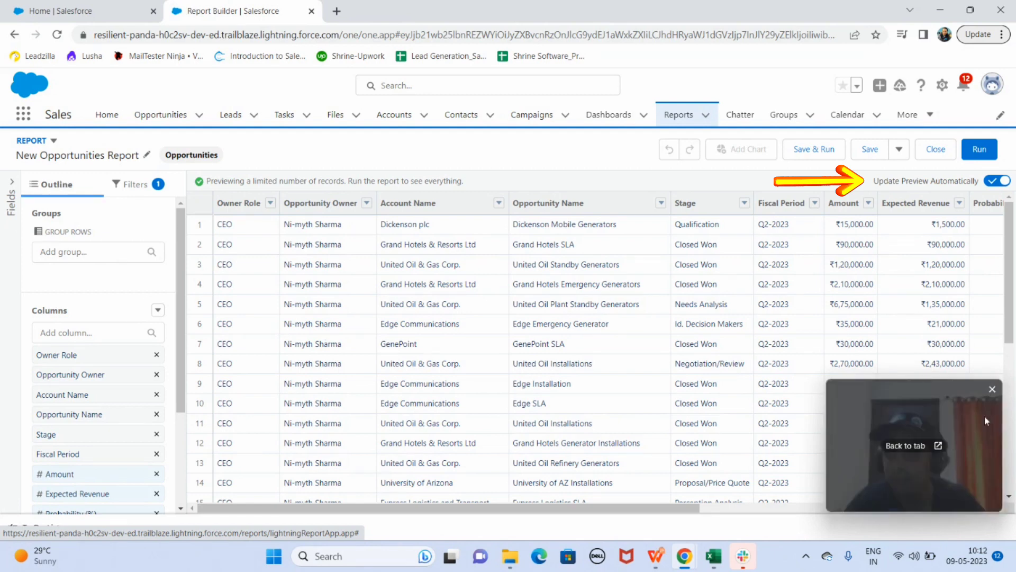
Switch automatic preview updating off and back on.
left_click(1000, 183)
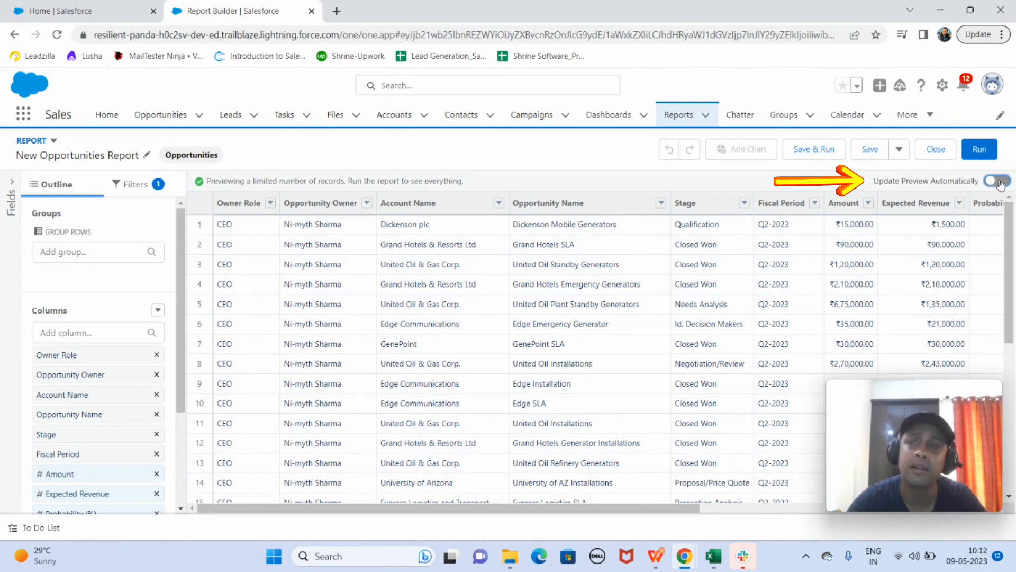
left_click(1003, 182)
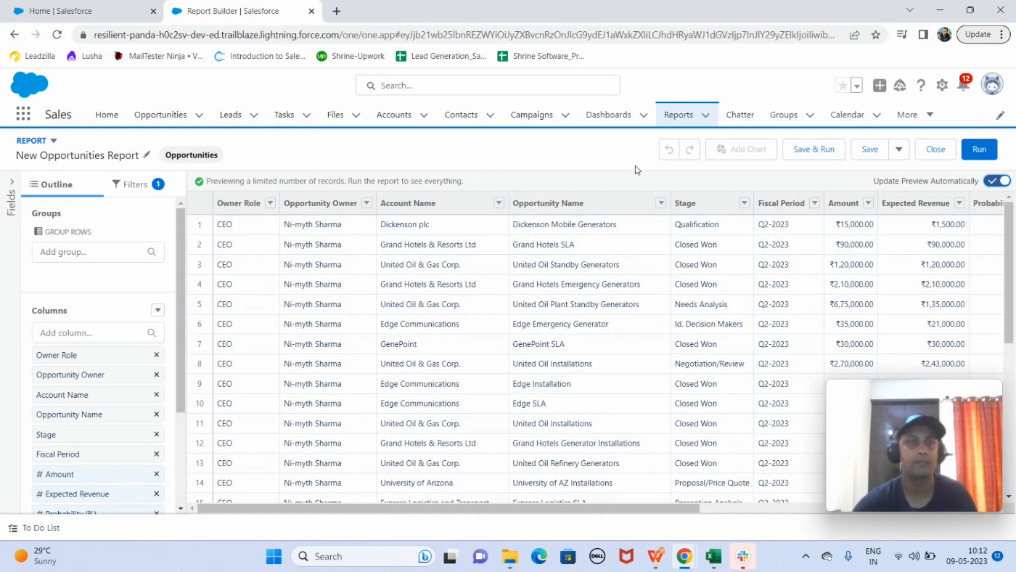
Group the report rows by Opportunity Owner and look through the grouped records.
left_click(367, 205)
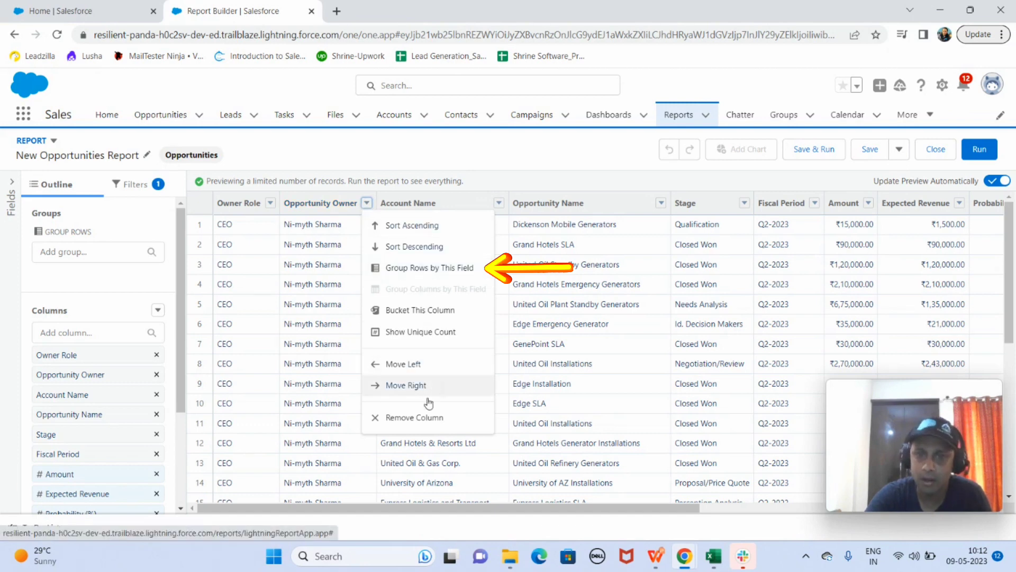
left_click(443, 269)
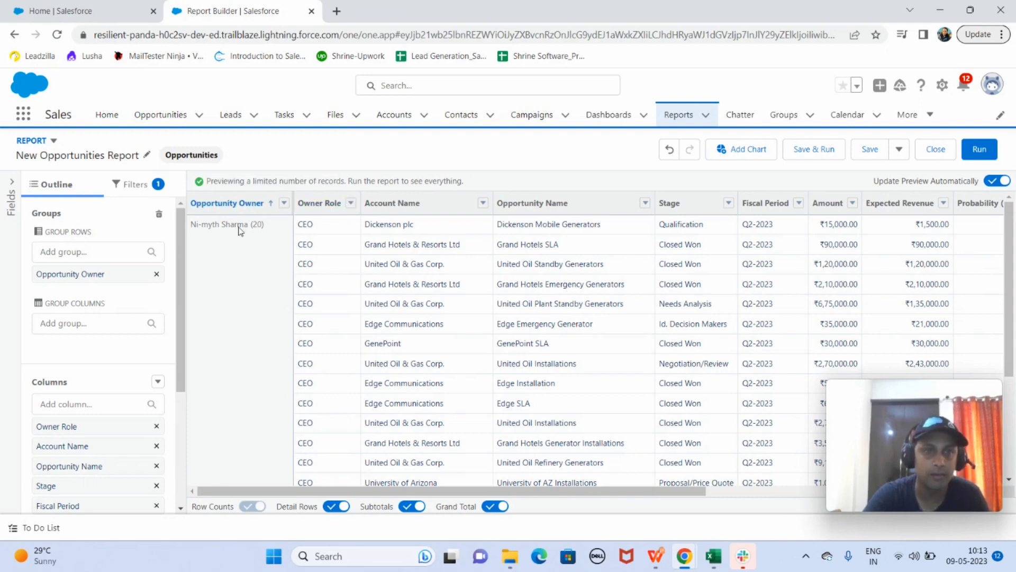
scroll(1009, 238, "down", 3)
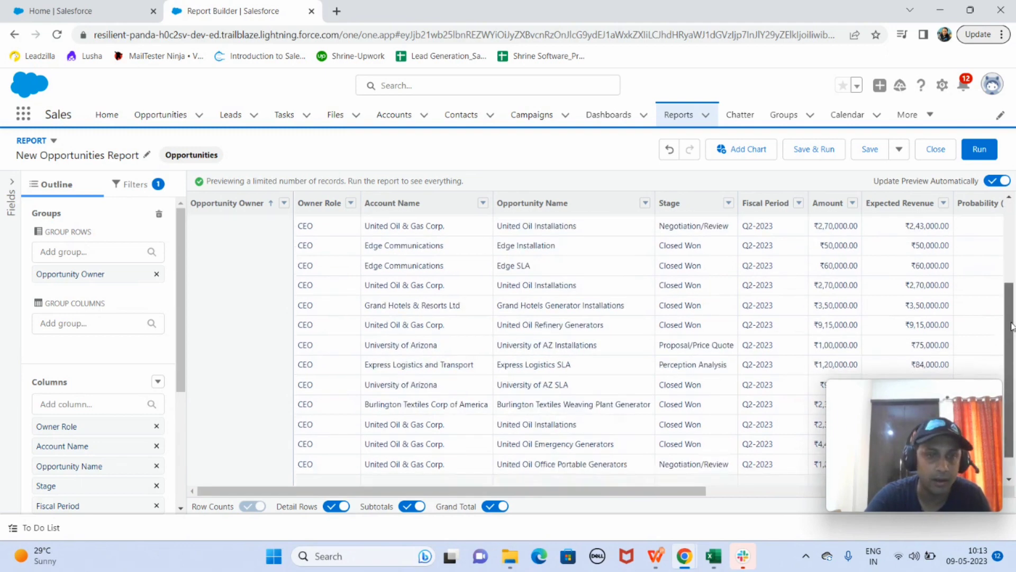
scroll(1006, 235, "up", 3)
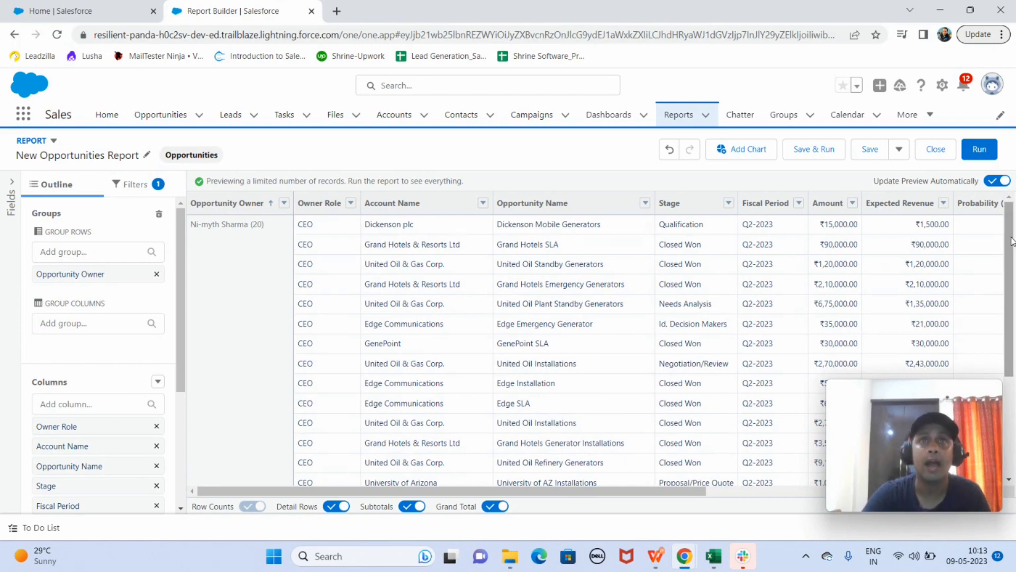
Apply the report's Close Date filter with the range Current FQ.
left_click(130, 186)
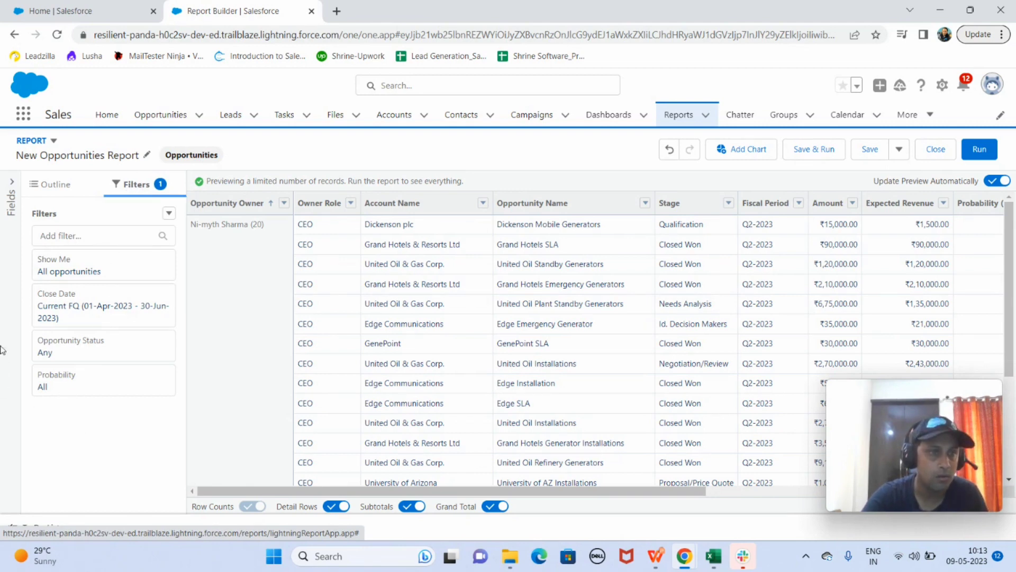
left_click(110, 307)
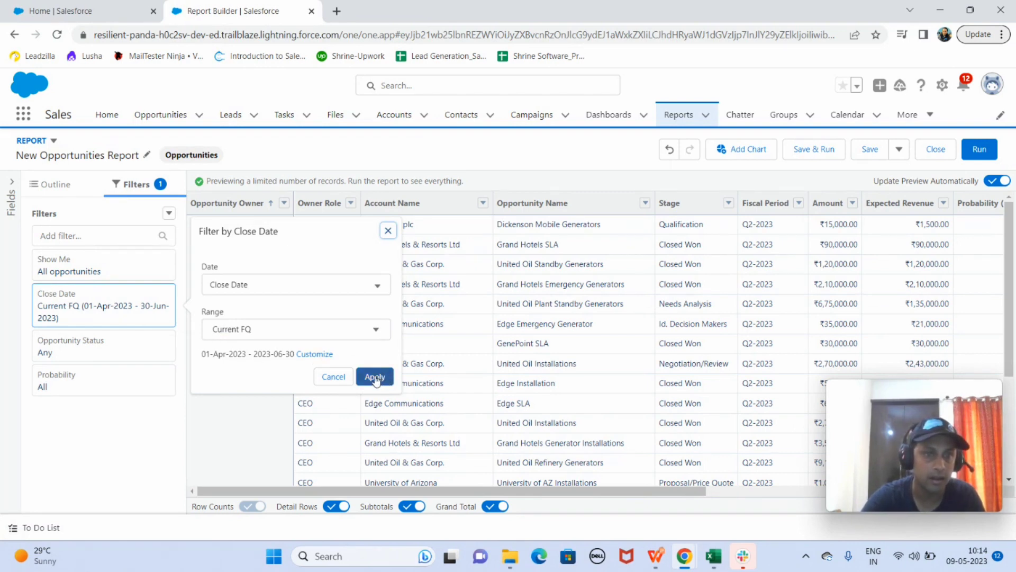
left_click(376, 379)
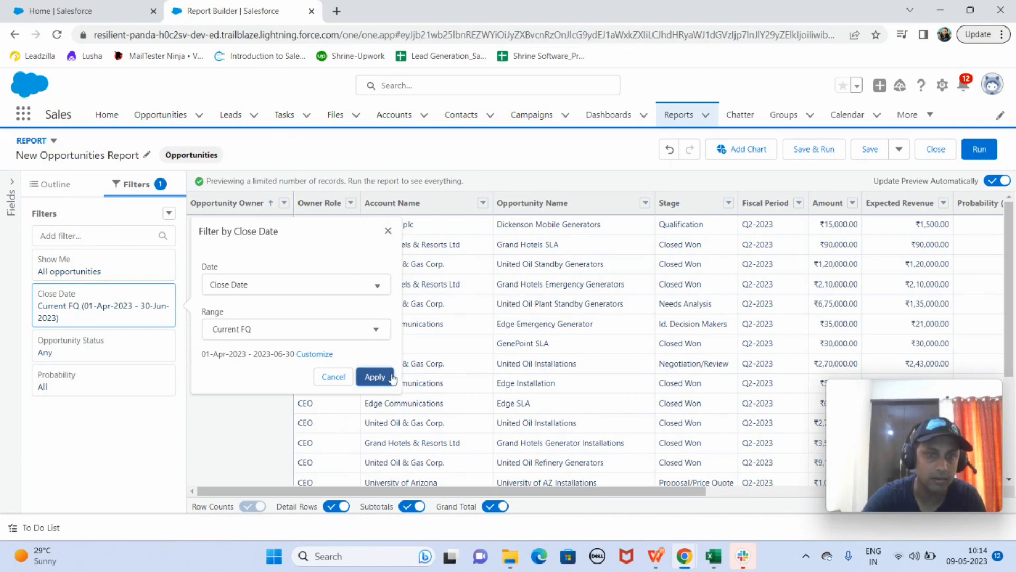
left_click(376, 378)
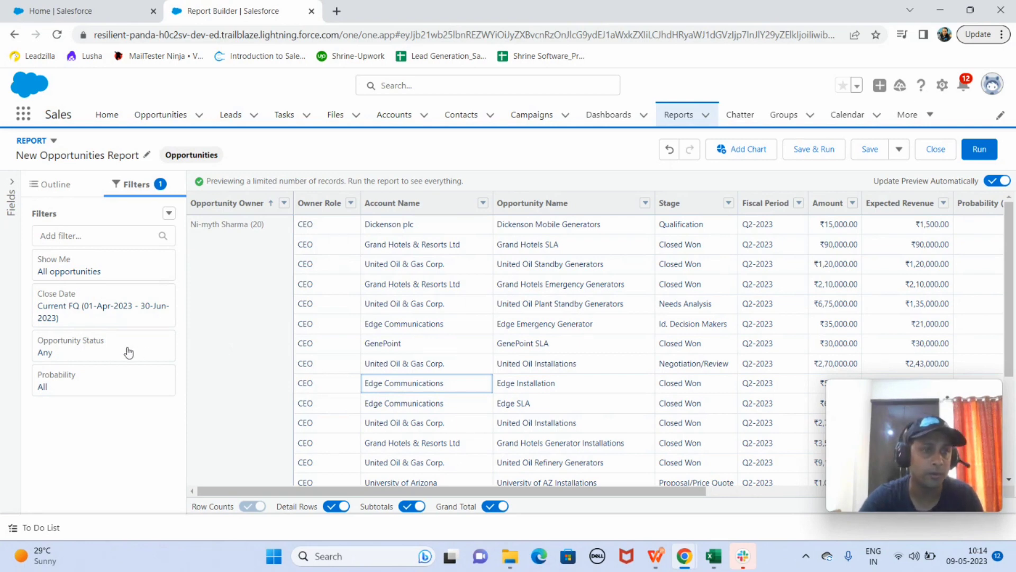
Set the Opportunity Status filter to Open and apply it to the report.
left_click(91, 344)
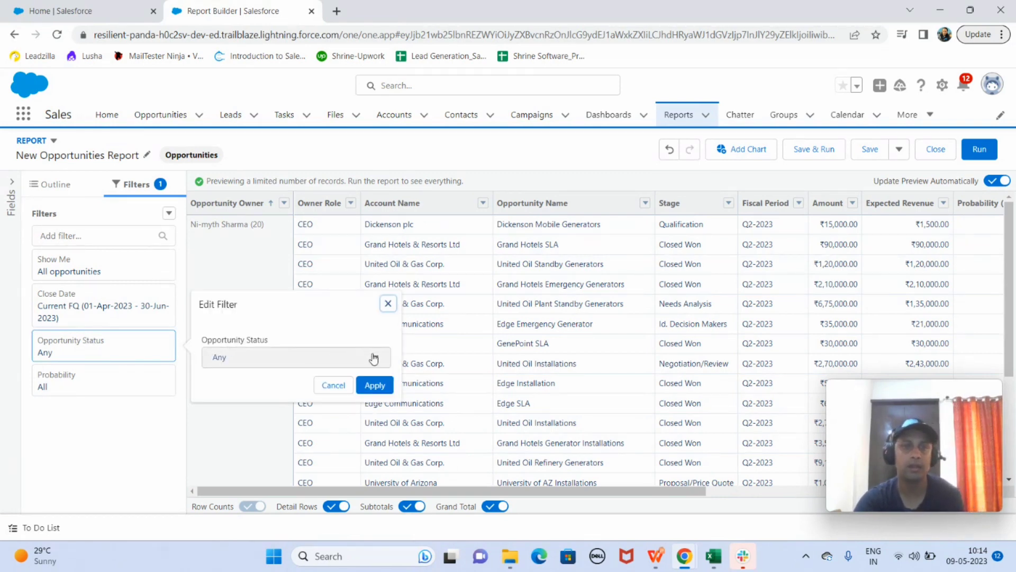
left_click(378, 359)
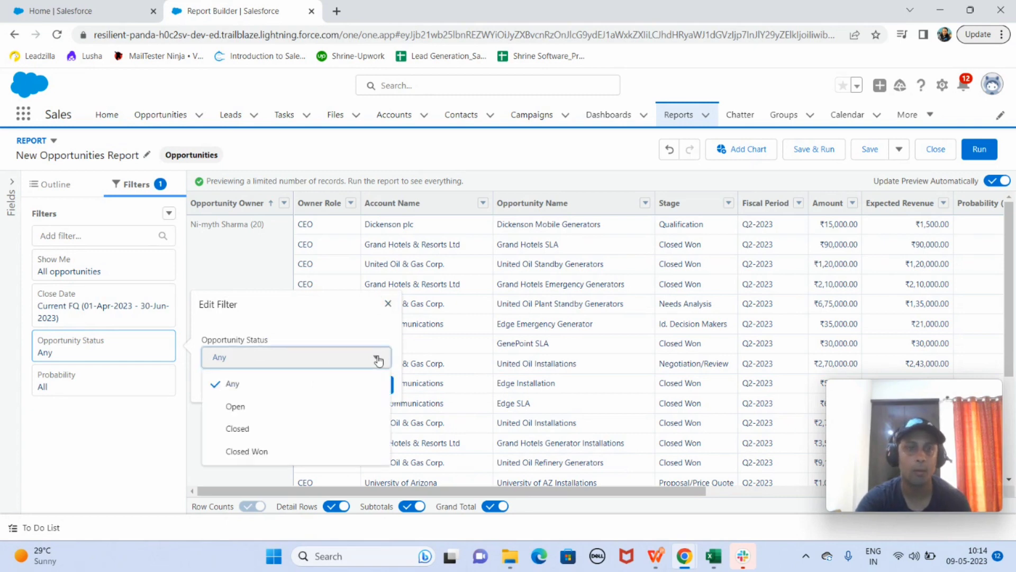
left_click(254, 410)
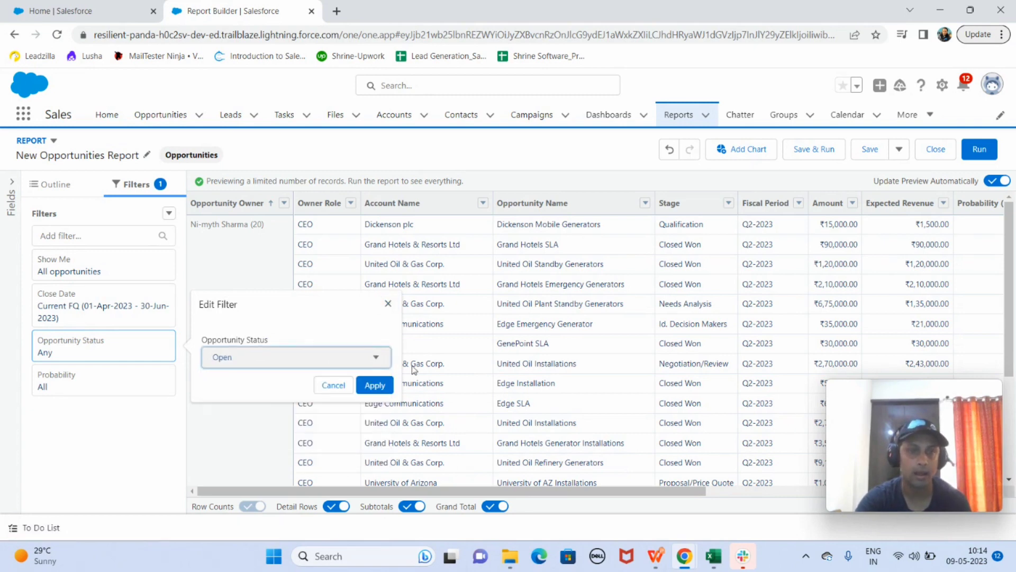
left_click(372, 391)
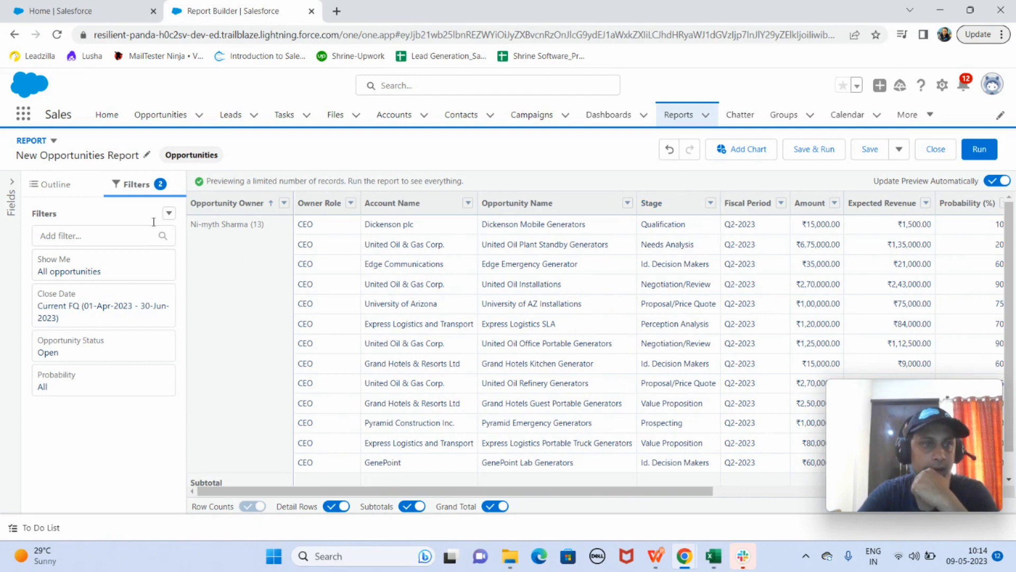
Remove the Owner Role, Fiscal Period and Expected Revenue columns from the report.
left_click(55, 184)
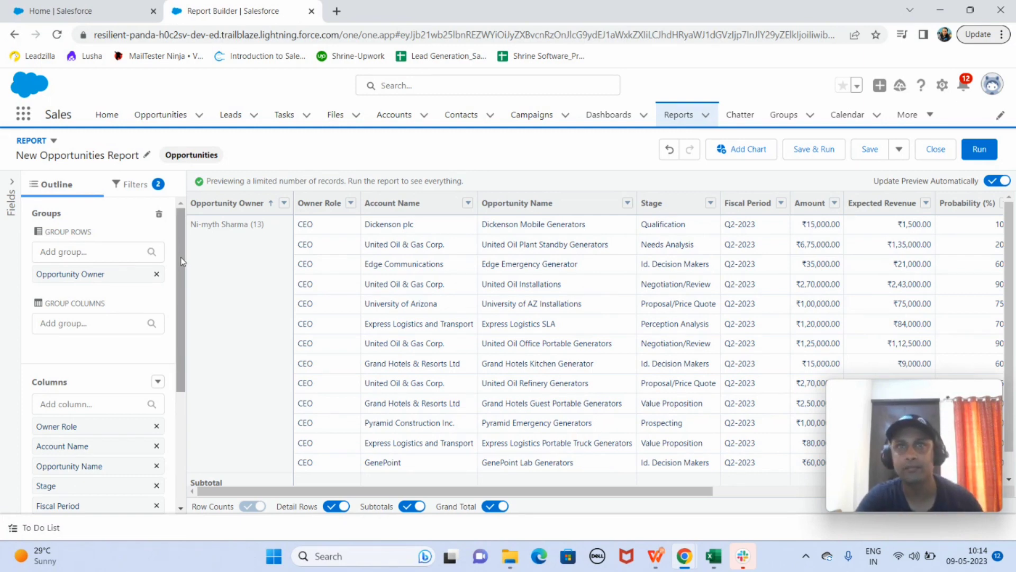
left_click_drag(180, 256, 186, 319)
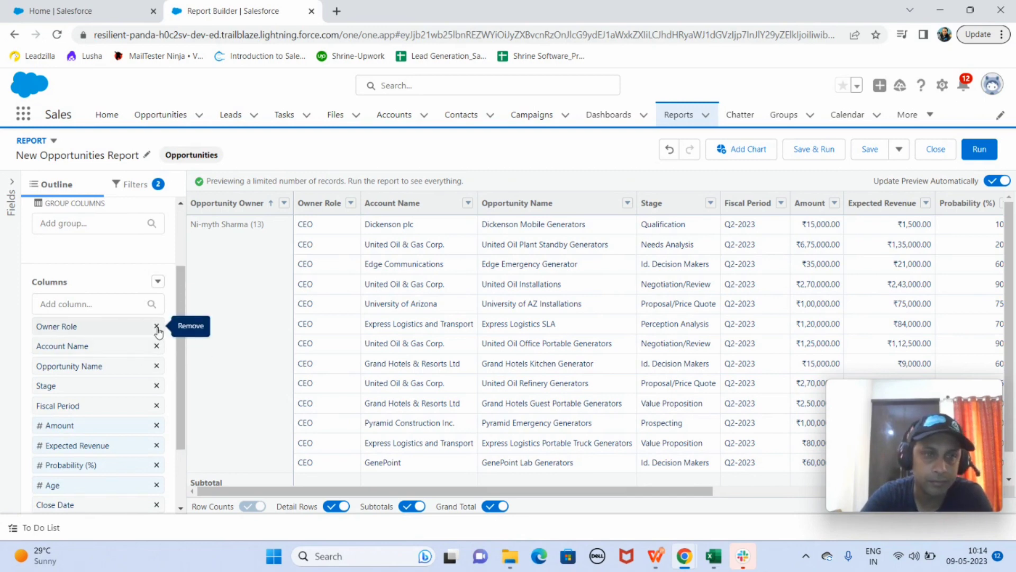
left_click(157, 327)
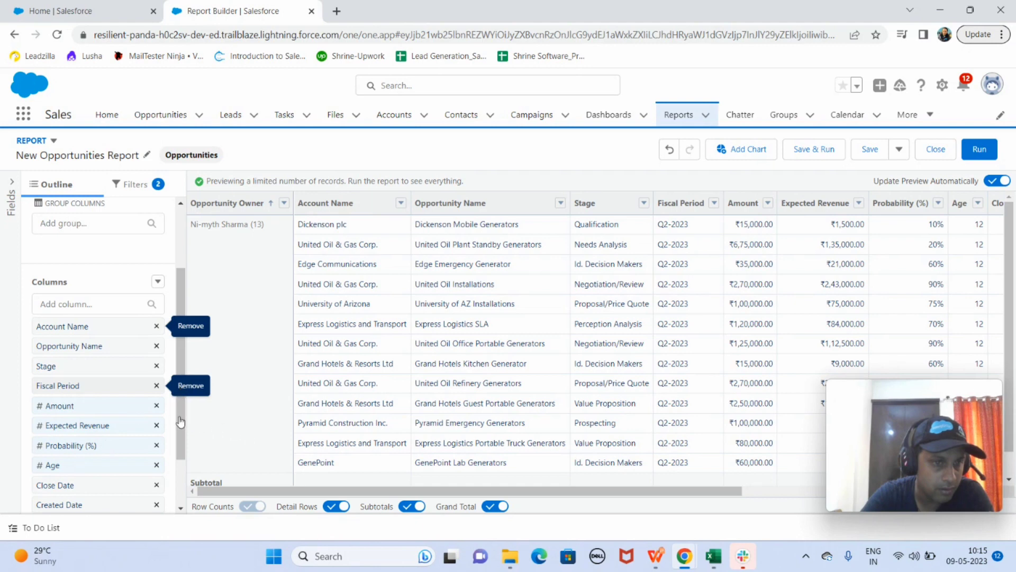
left_click(156, 386)
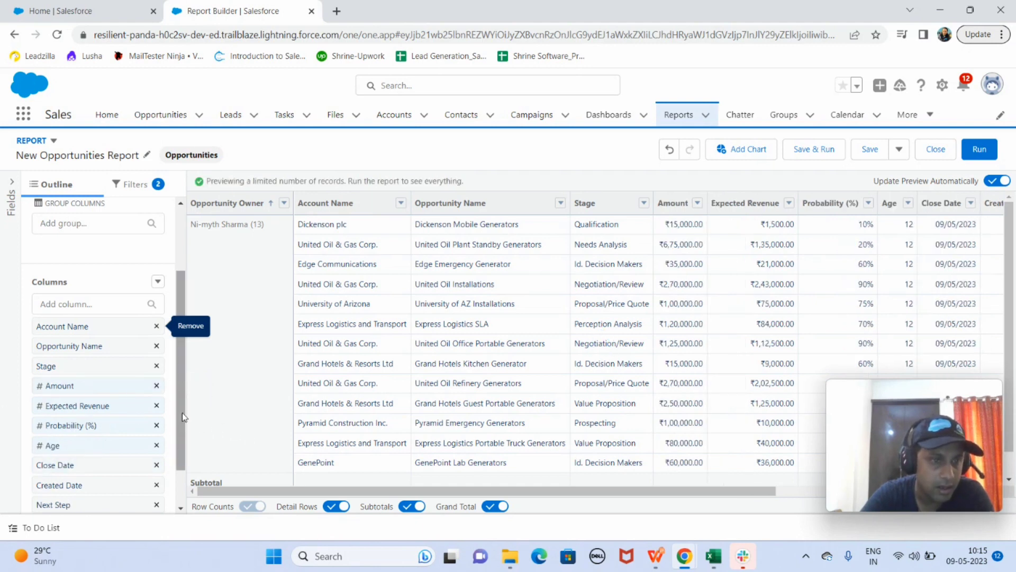
scroll(177, 444, "down", 1)
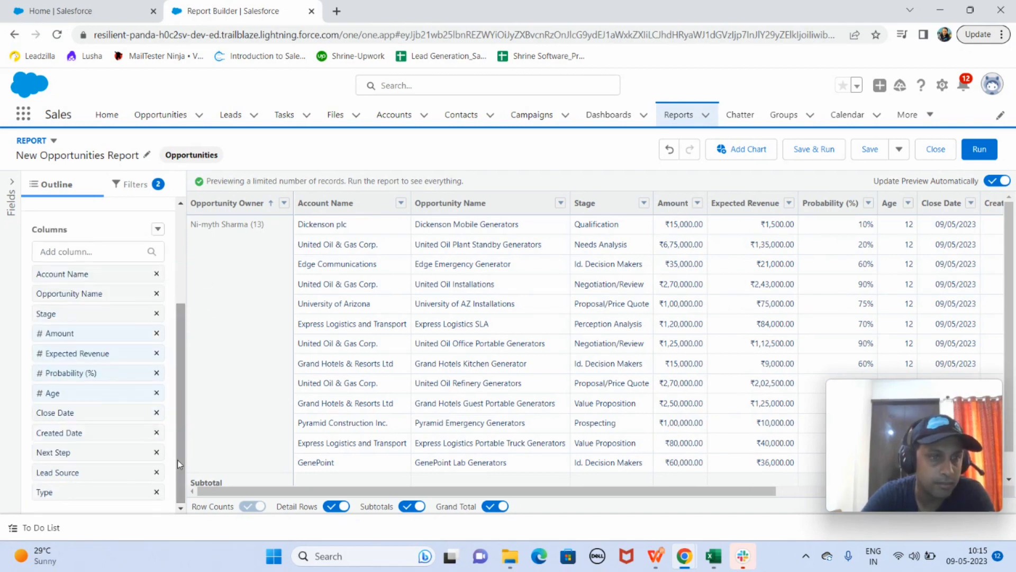
left_click(157, 353)
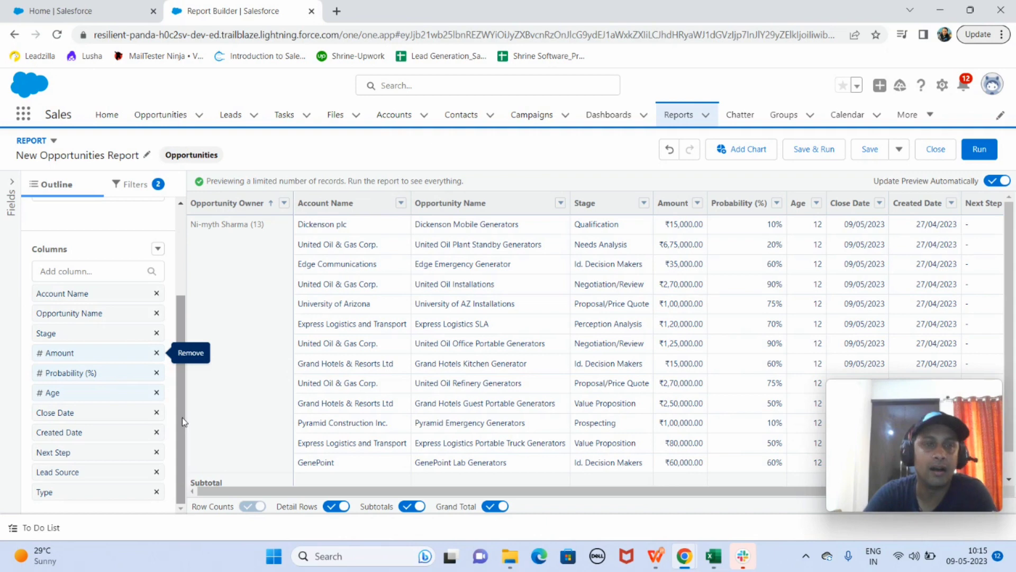
Remove the Age, Created Date, Next Step, Lead Source and Type columns from the report.
left_click(157, 392)
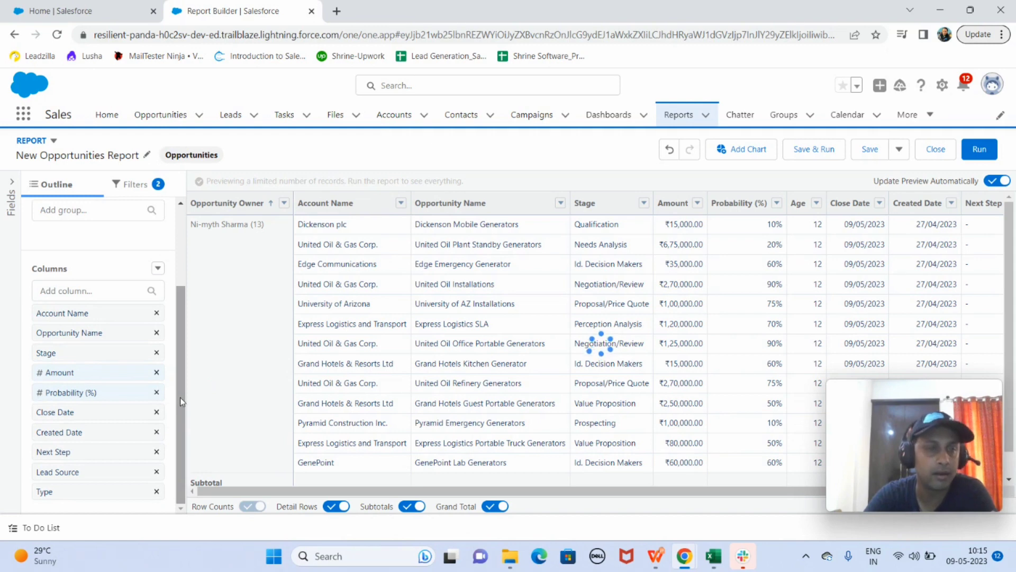
left_click(157, 432)
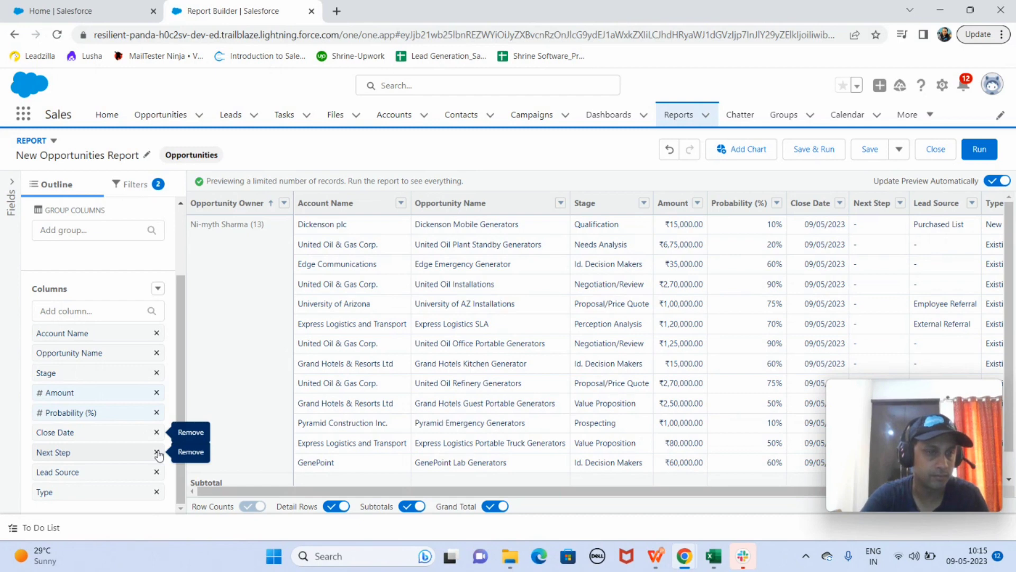
left_click(157, 452)
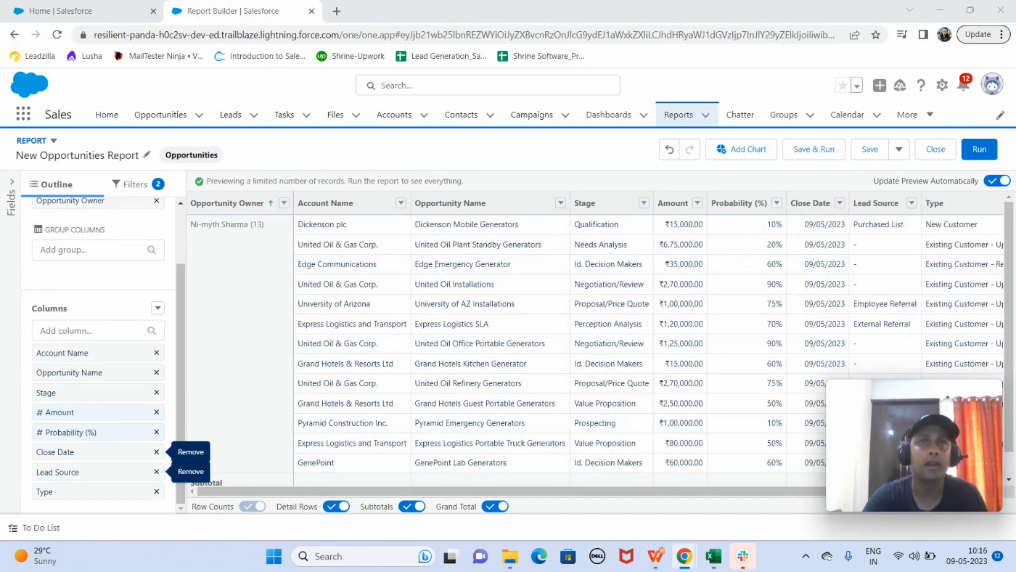
left_click(158, 472)
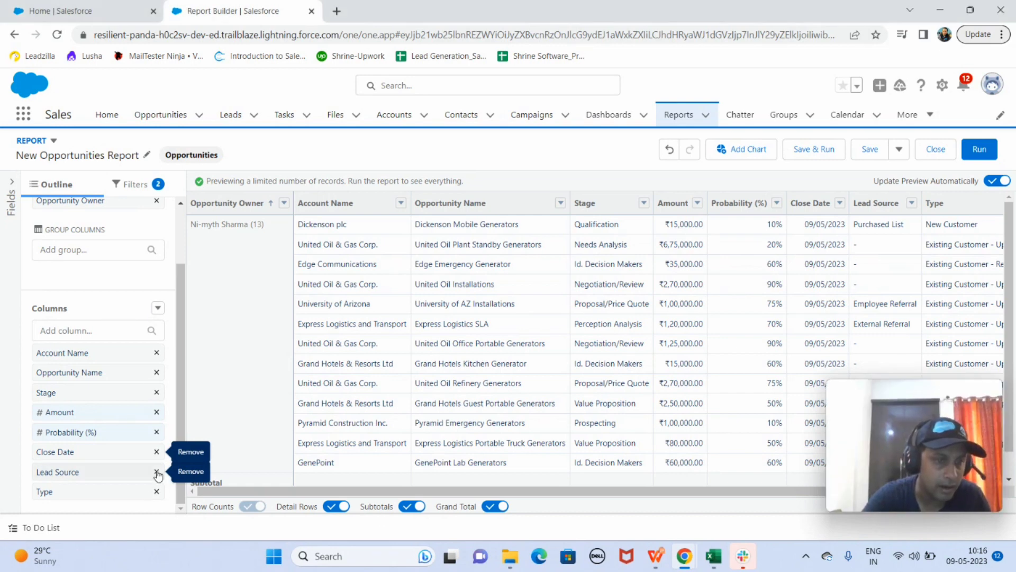
left_click(157, 471)
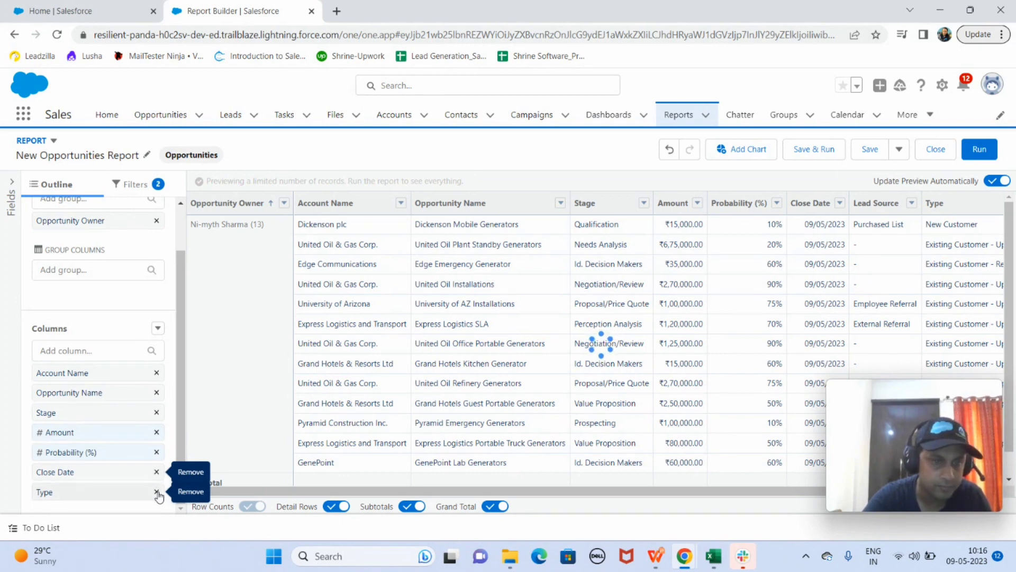
left_click(157, 492)
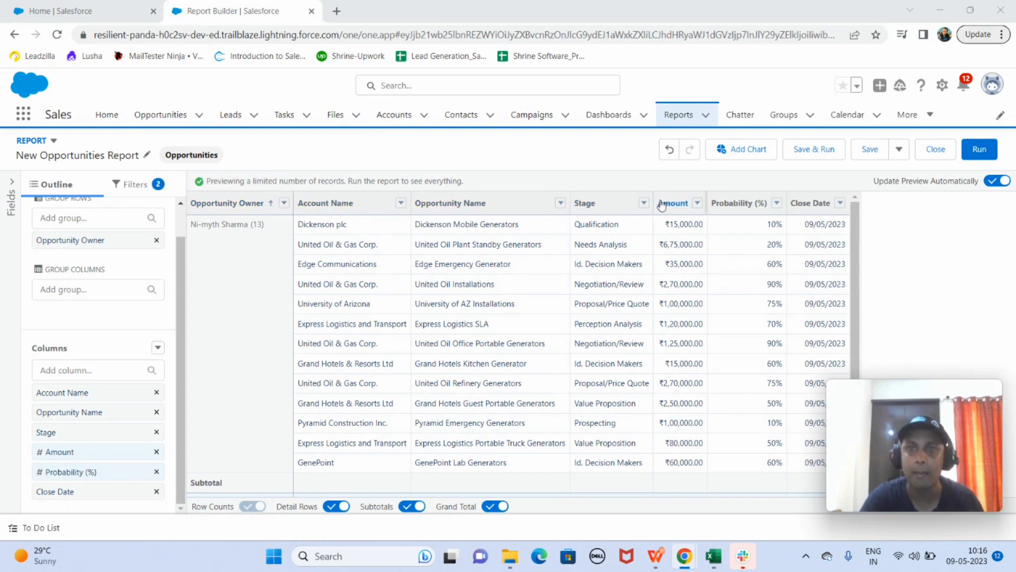
Summarize the report's Amount column by Sum.
left_click(699, 204)
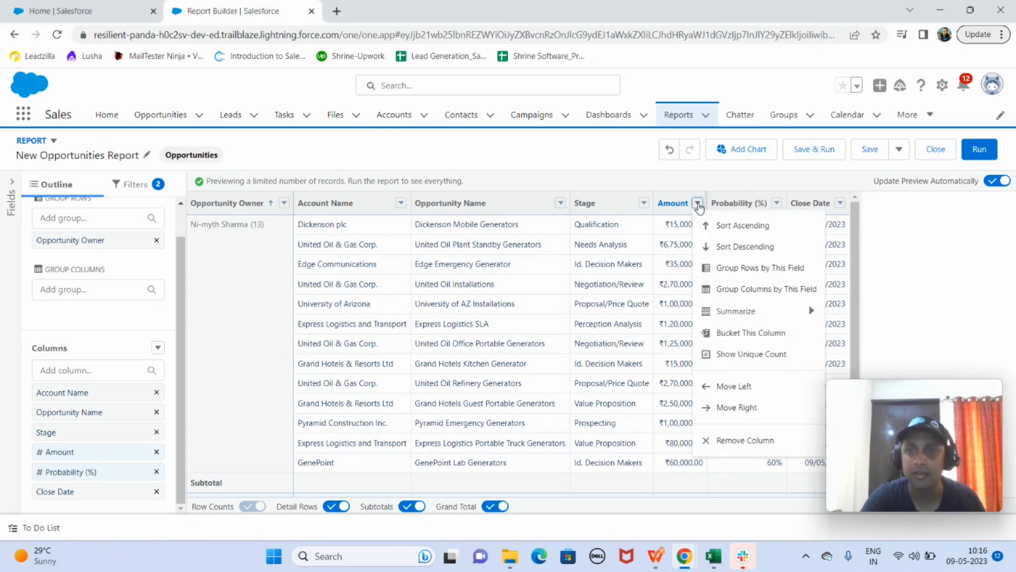
mouse_move(773, 311)
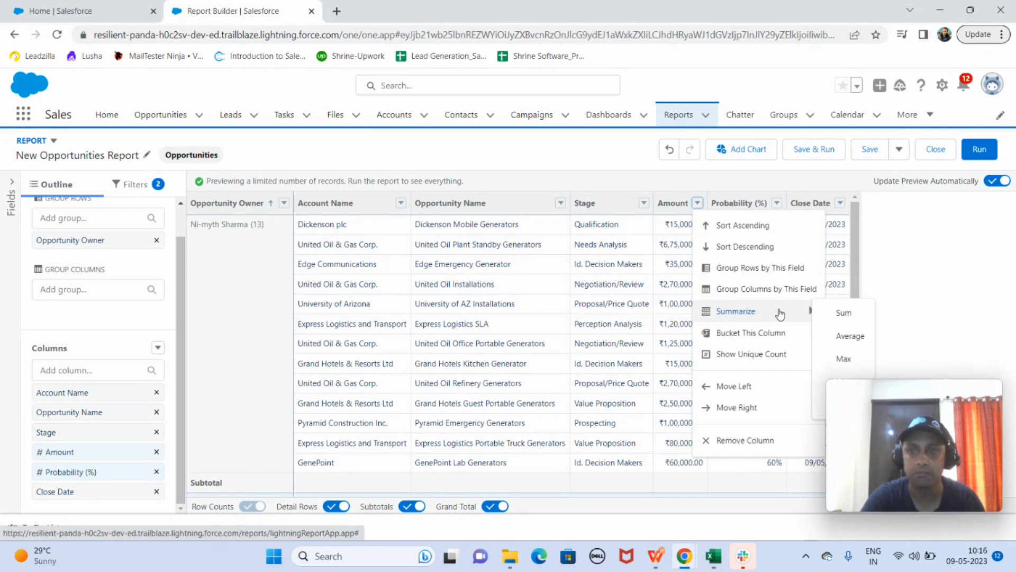
left_click_drag(942, 399, 954, 148)
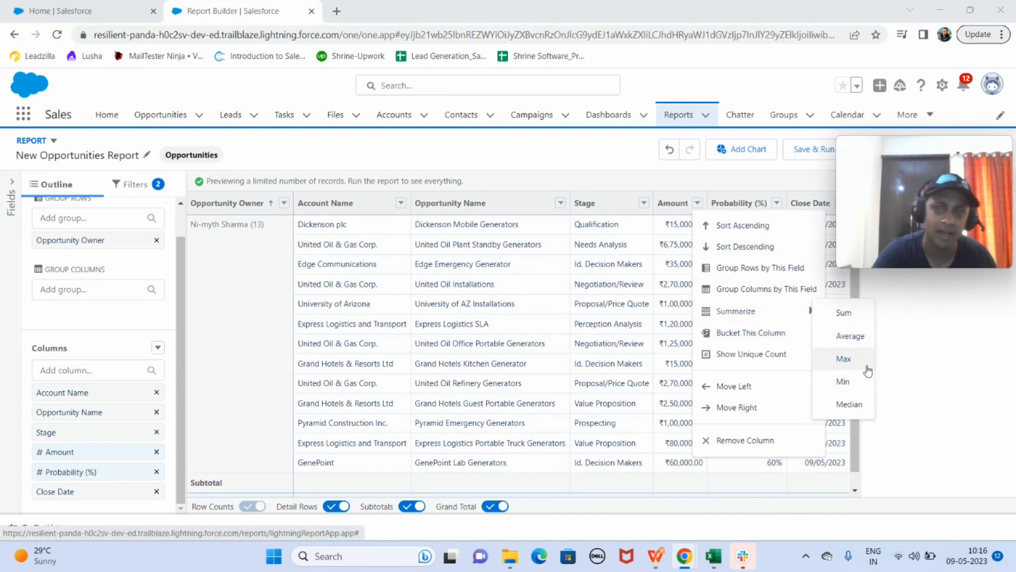
left_click(844, 314)
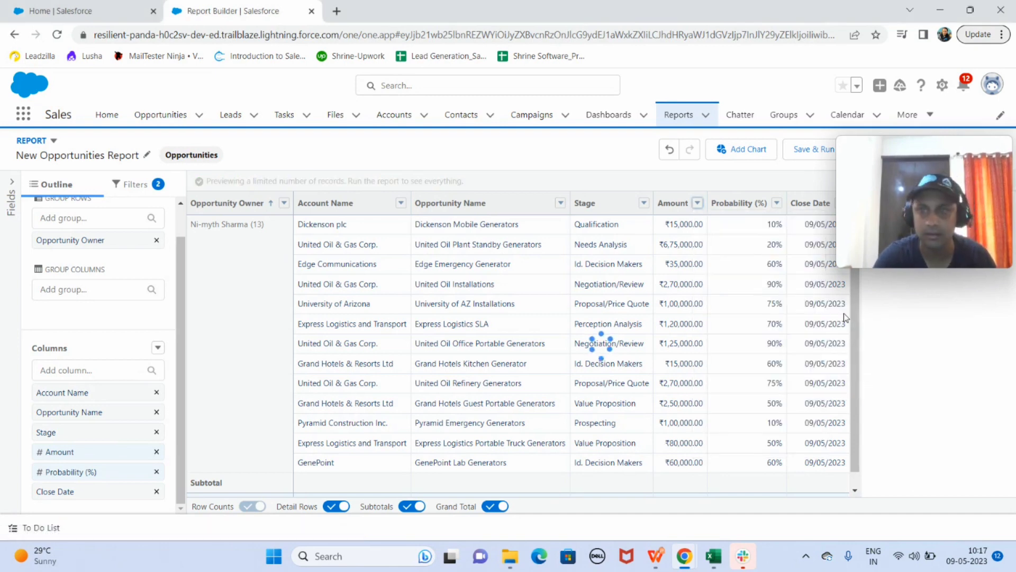
mouse_move(853, 186)
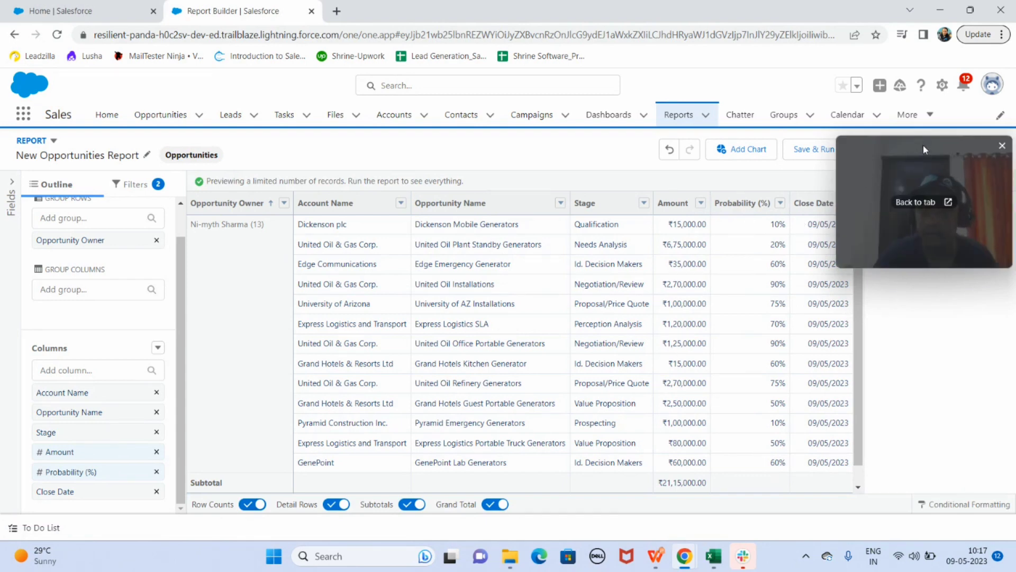
left_click_drag(923, 144, 919, 377)
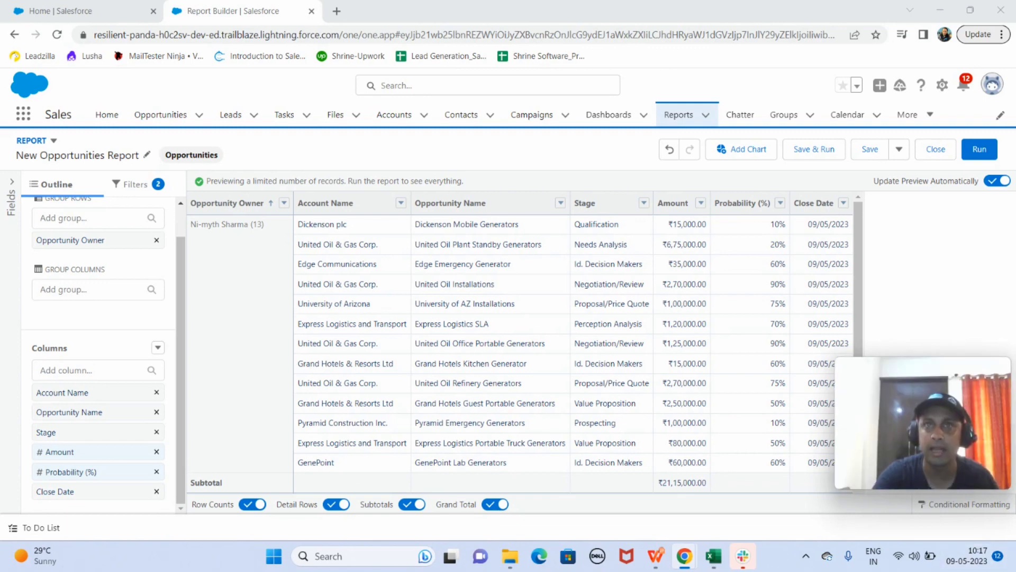
Start saving and running the report under the name Opportunities by Rep, with an auto-filled unique name.
left_click(809, 152)
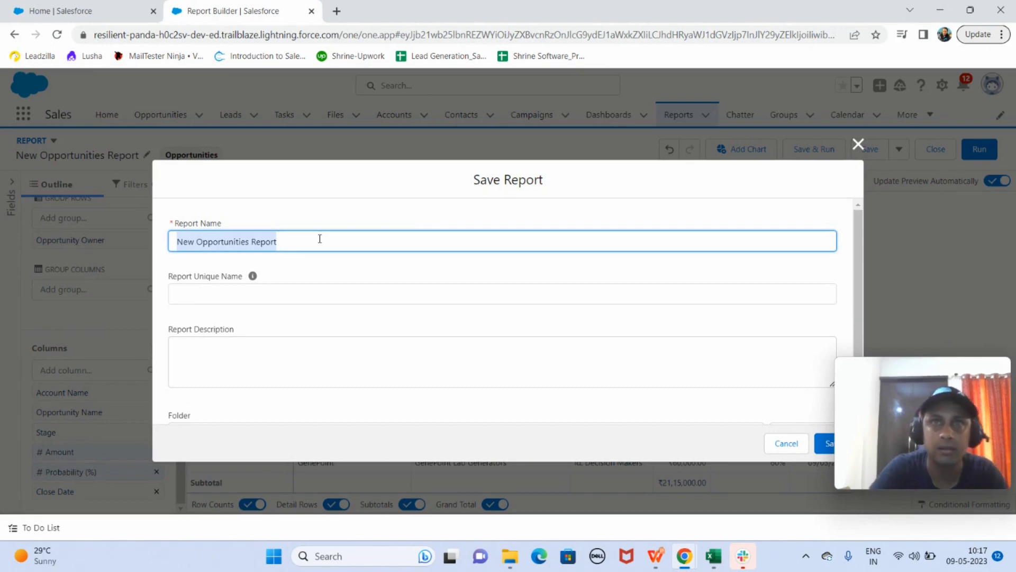
type("Oppo")
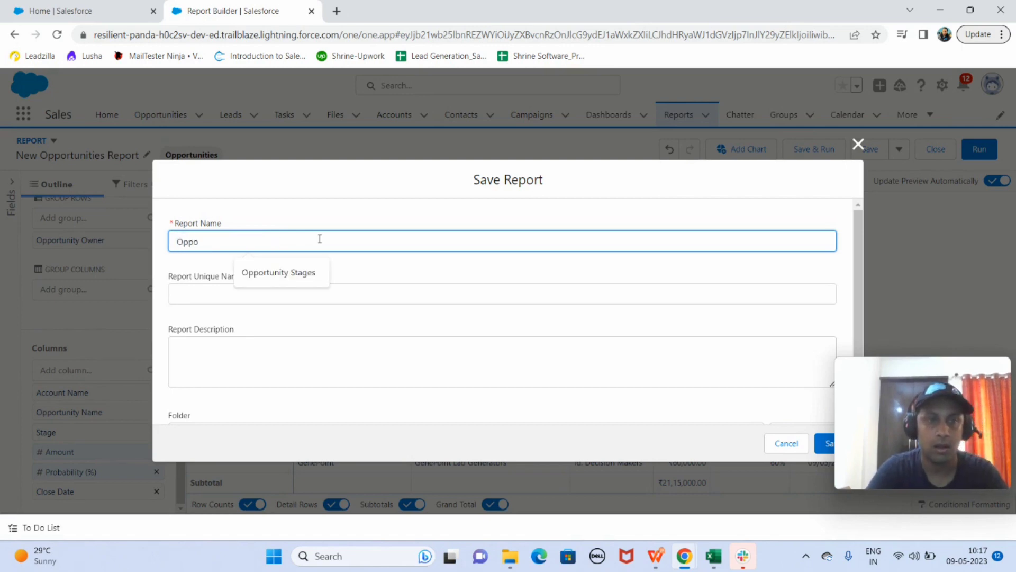
type("rtuni")
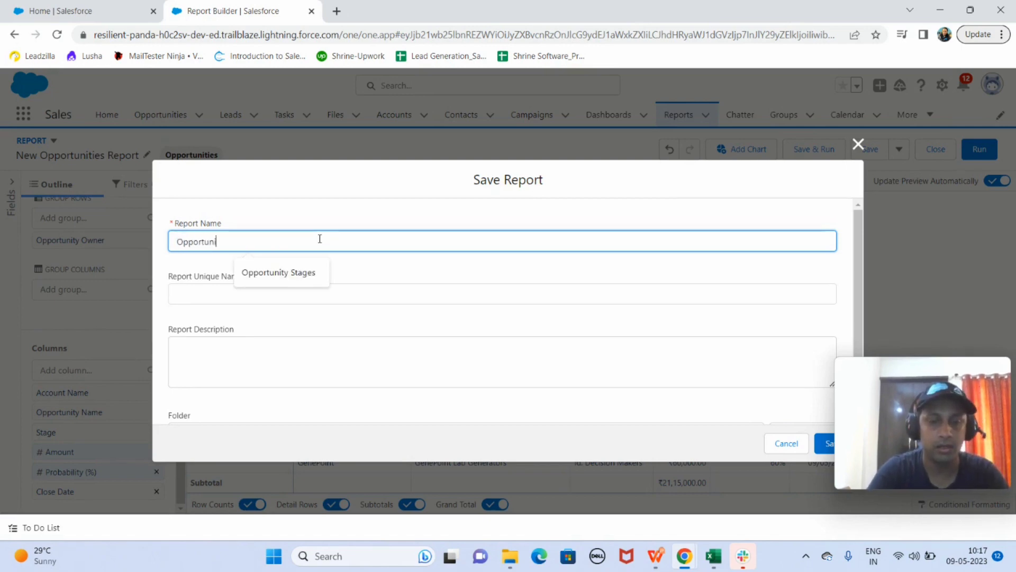
type("ties by Rep")
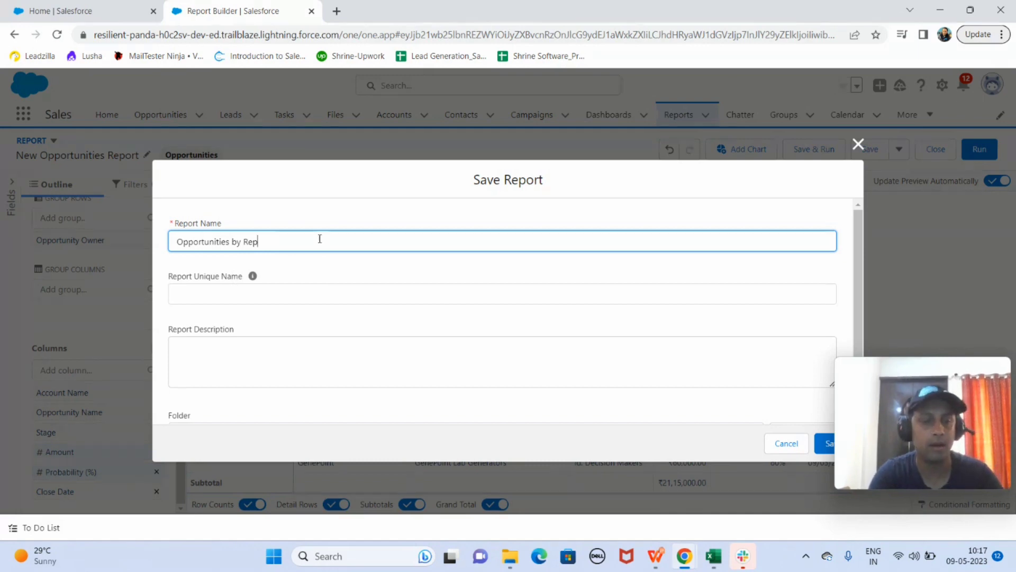
left_click(339, 291)
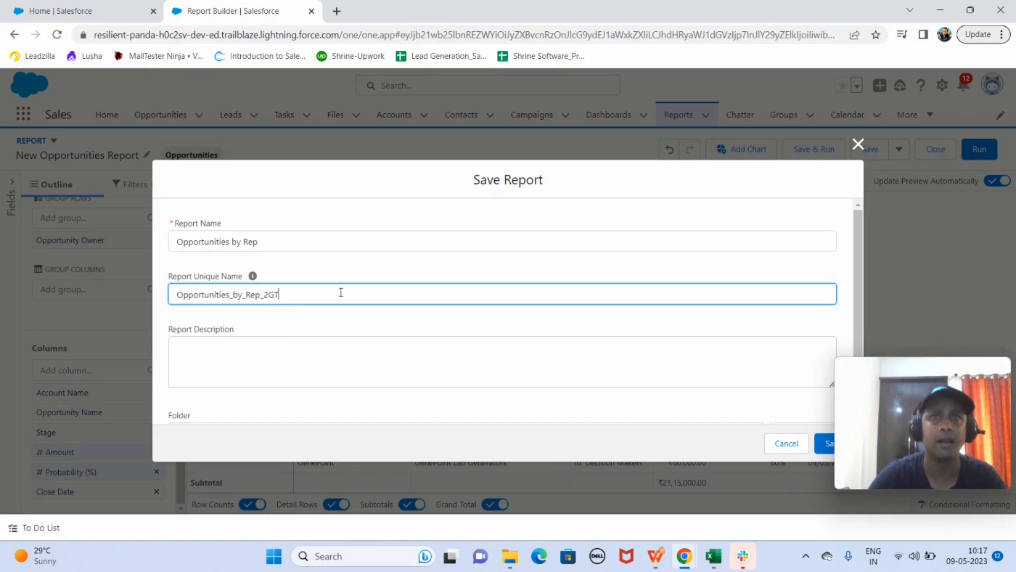
Enter the report description "What opportunities do reps have in the pipeline?".
left_click(292, 357)
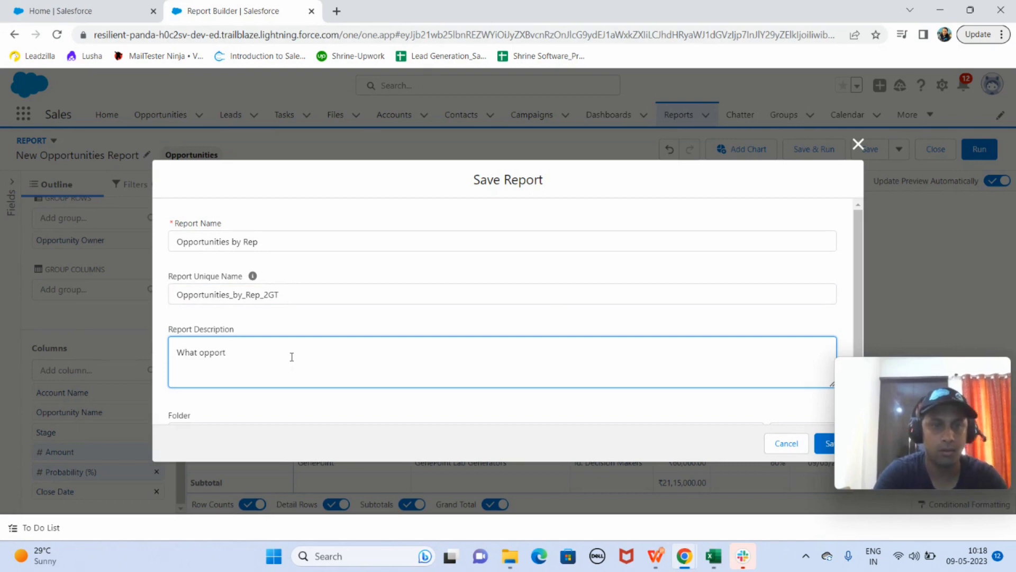
type("What opportunities")
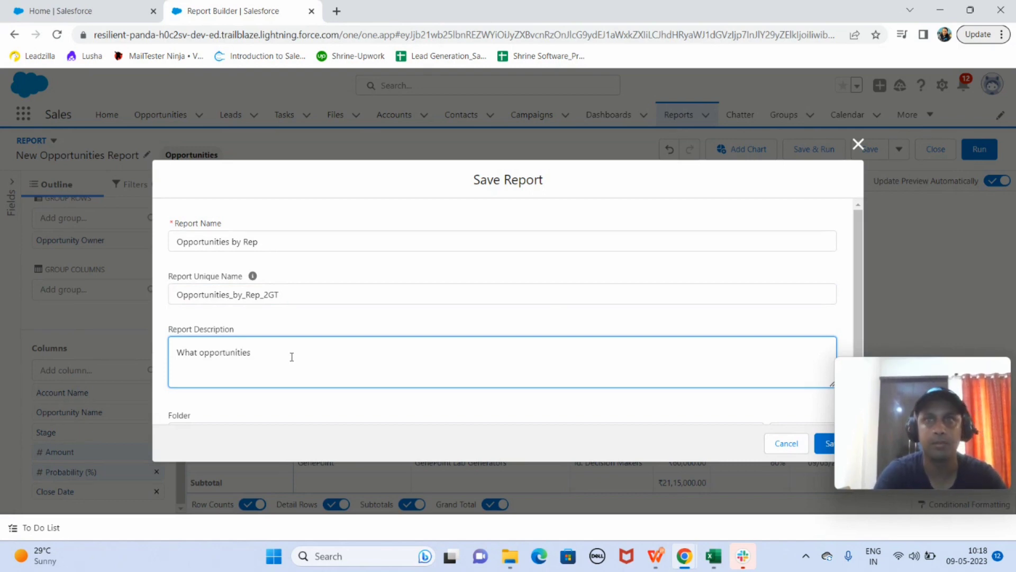
type(" do reps")
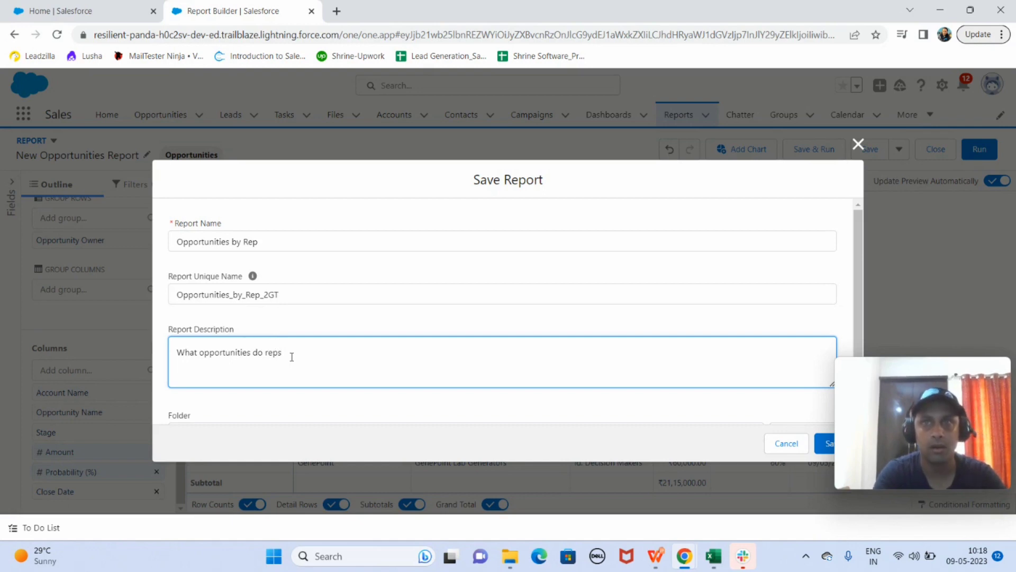
type(" have")
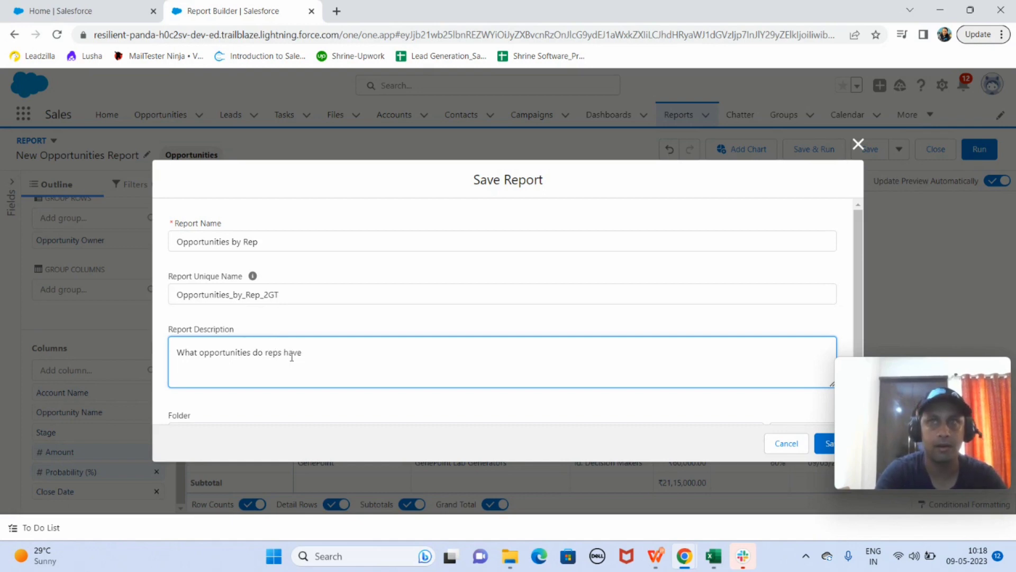
type(" in the pipe")
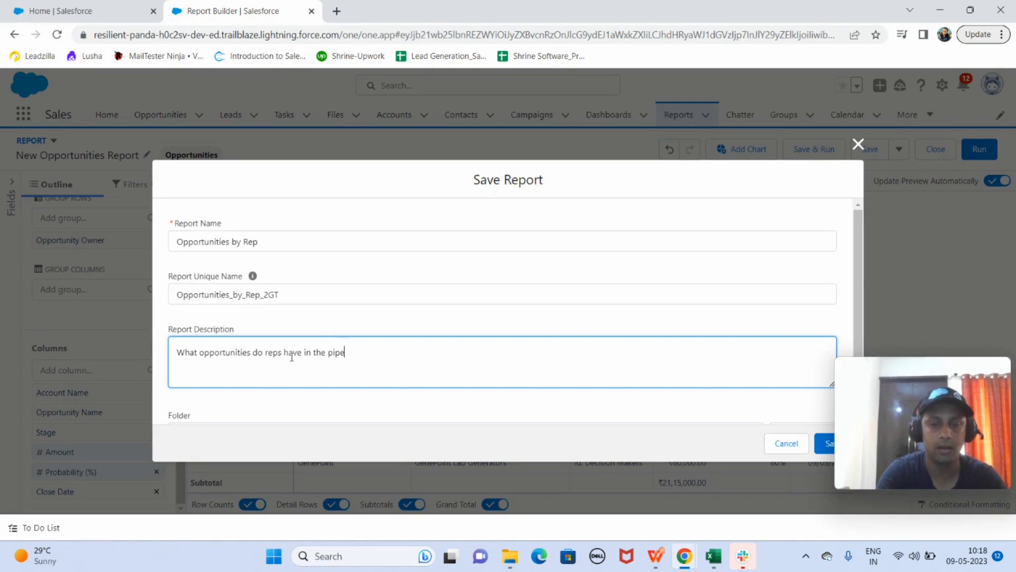
type("line?")
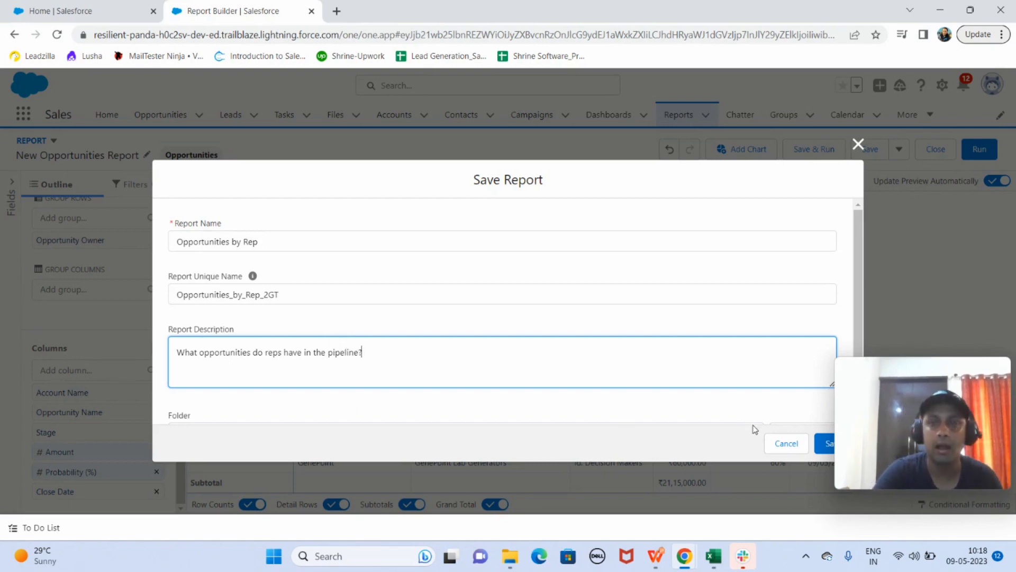
Choose the Global Sales Reports folder for the report and save it.
left_click_drag(858, 307, 860, 339)
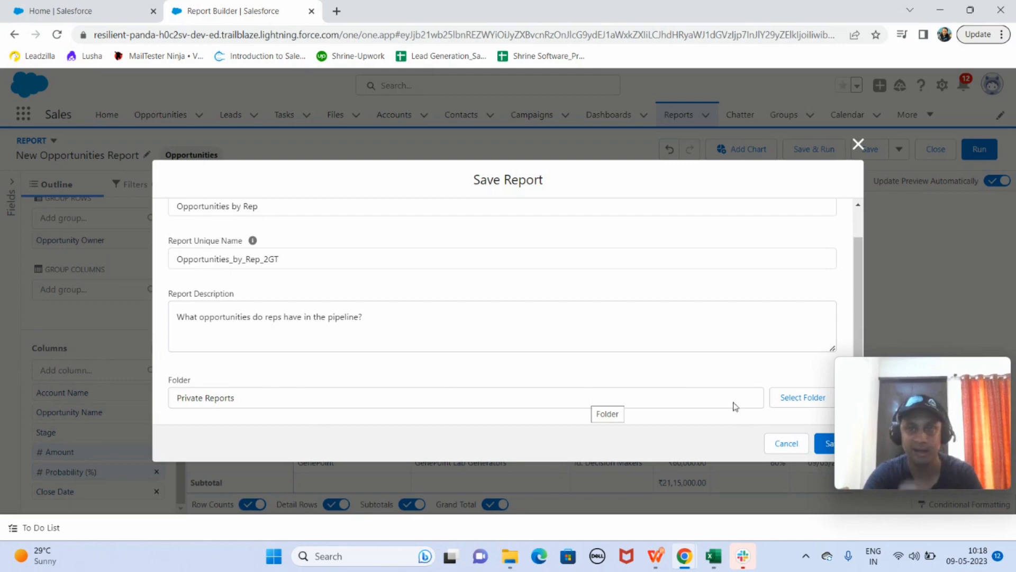
left_click(785, 402)
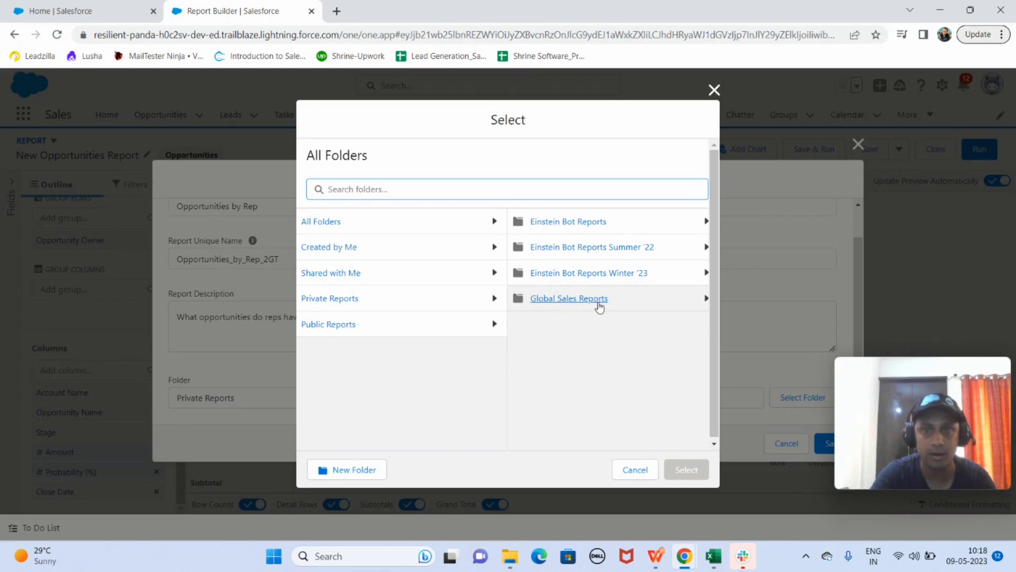
left_click(591, 299)
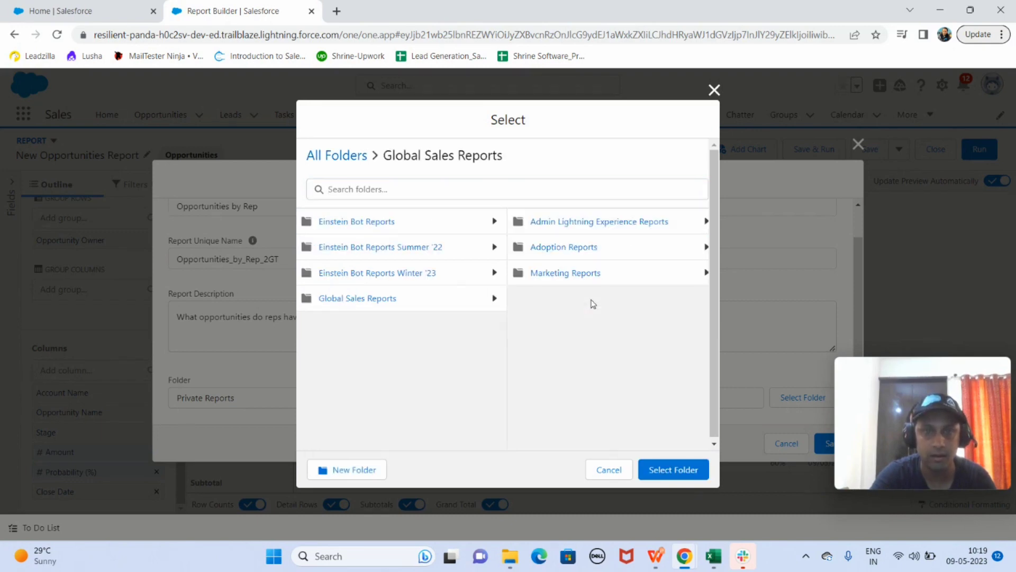
left_click(674, 471)
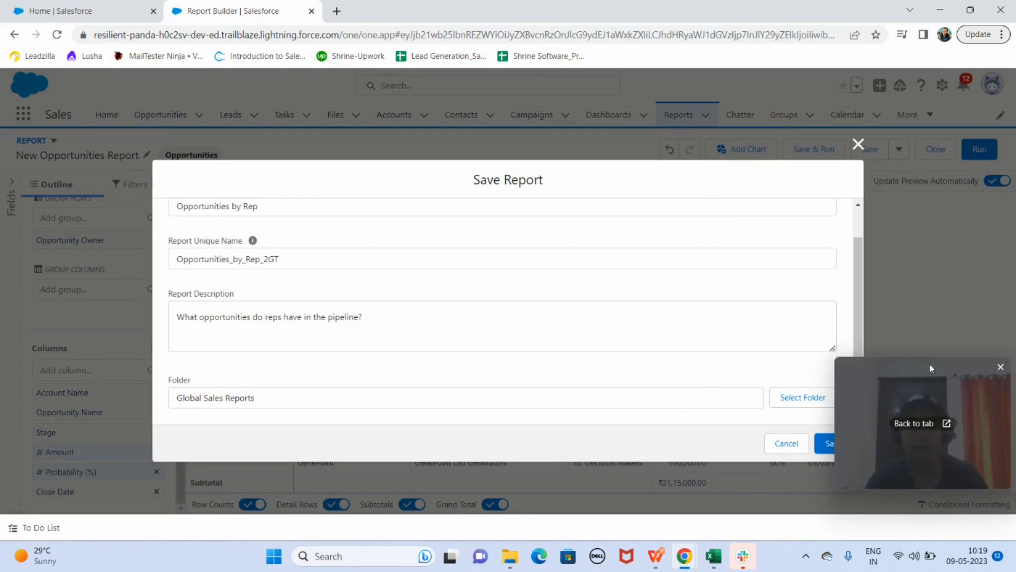
mouse_move(932, 387)
left_mouse_down()
mouse_move(959, 186)
mouse_move(957, 215)
left_mouse_up()
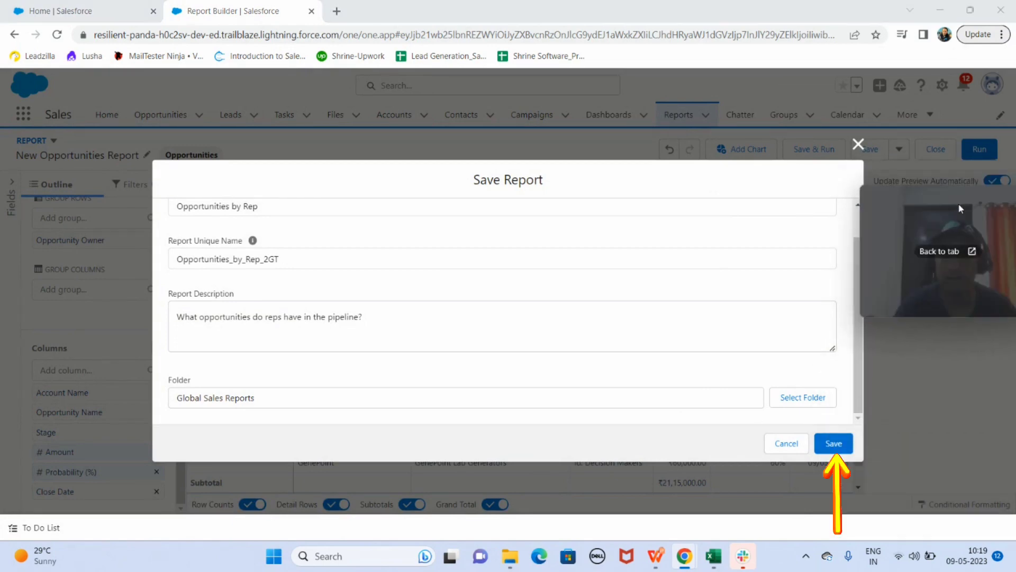
left_click(841, 446)
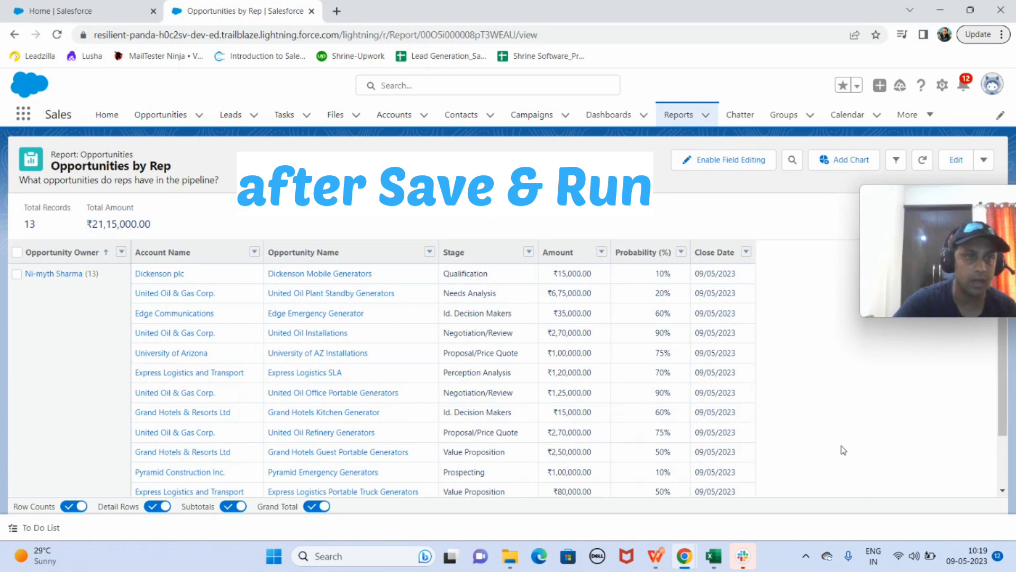
Review the saved report's records from the owner group through the subtotal and total rows.
mouse_move(941, 229)
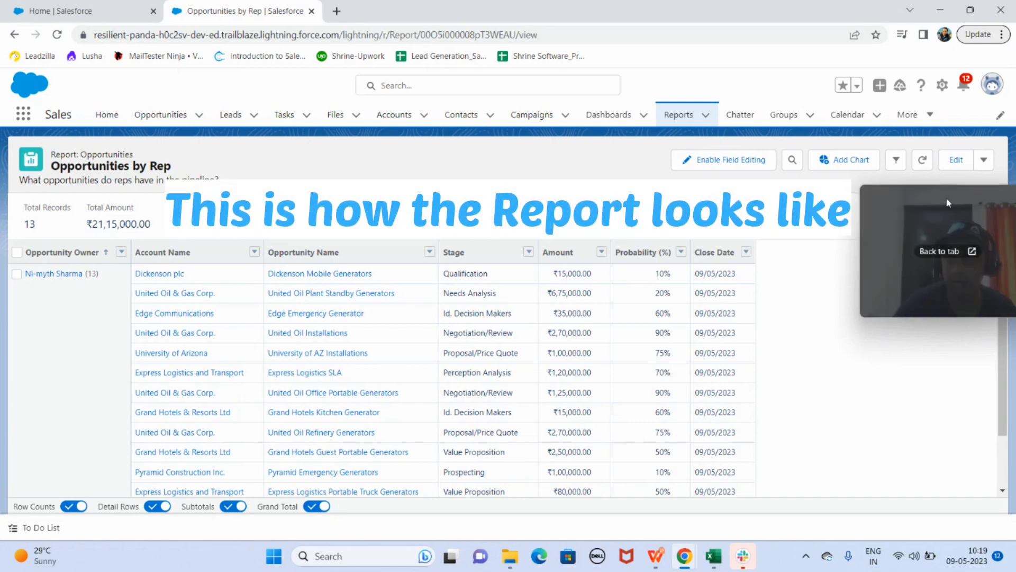
left_click_drag(930, 187, 899, 376)
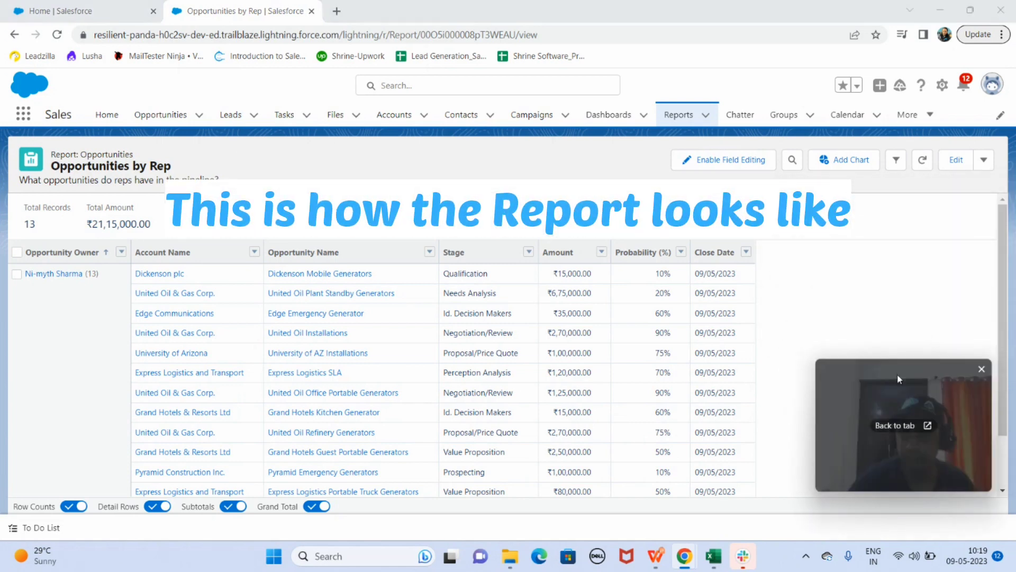
scroll(999, 273, "down", 2)
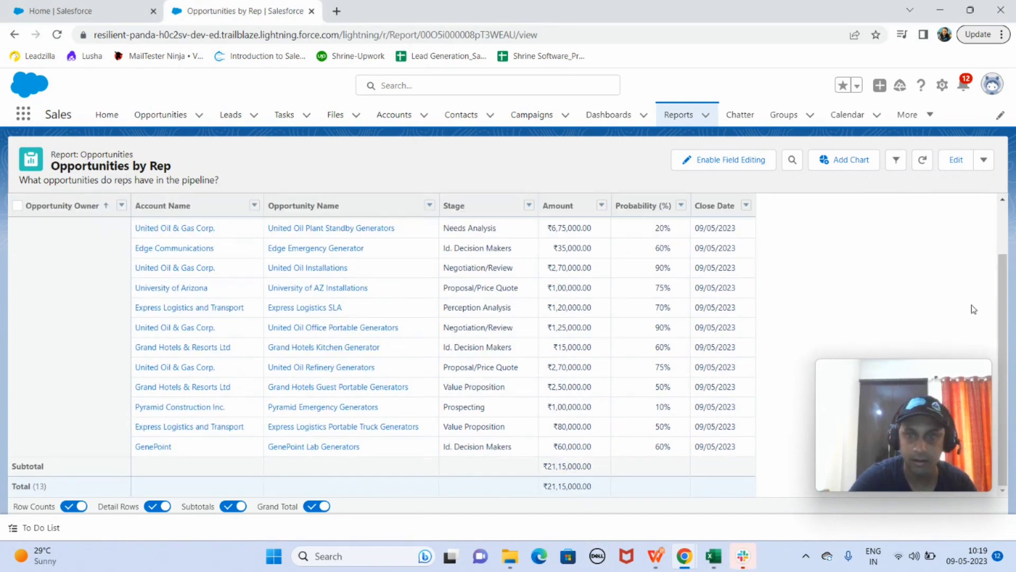
scroll(1004, 307, "up", 1)
scroll(1004, 307, "up", 2)
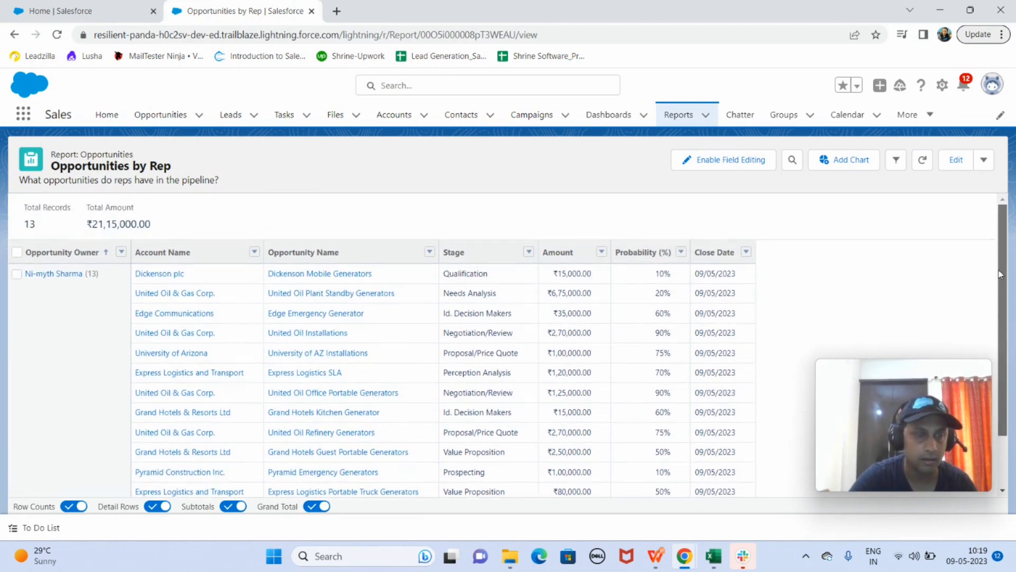